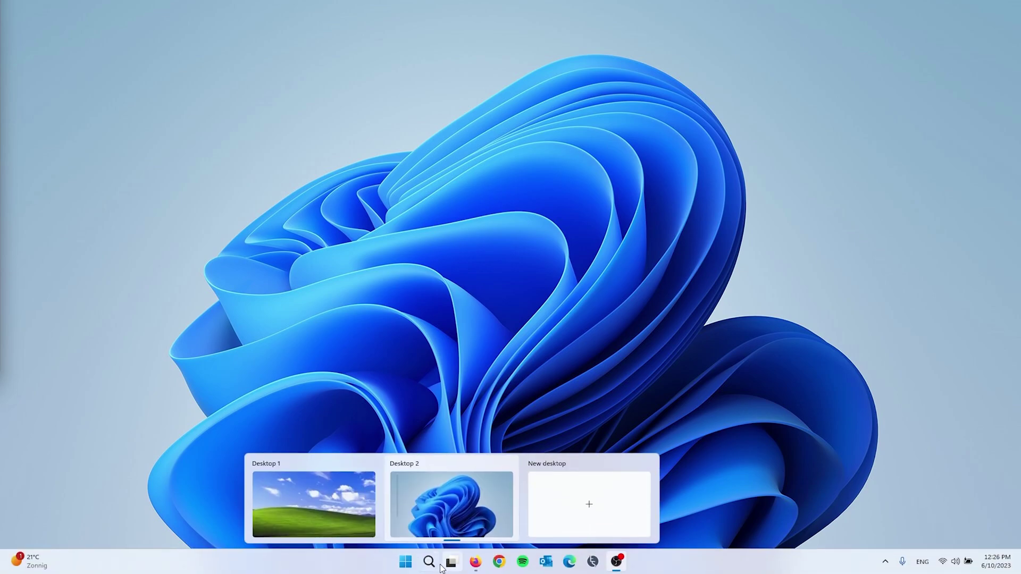
Step: Search Windows for Services and open the Services console
{"action": "left_click", "coordinate": [431, 565]}
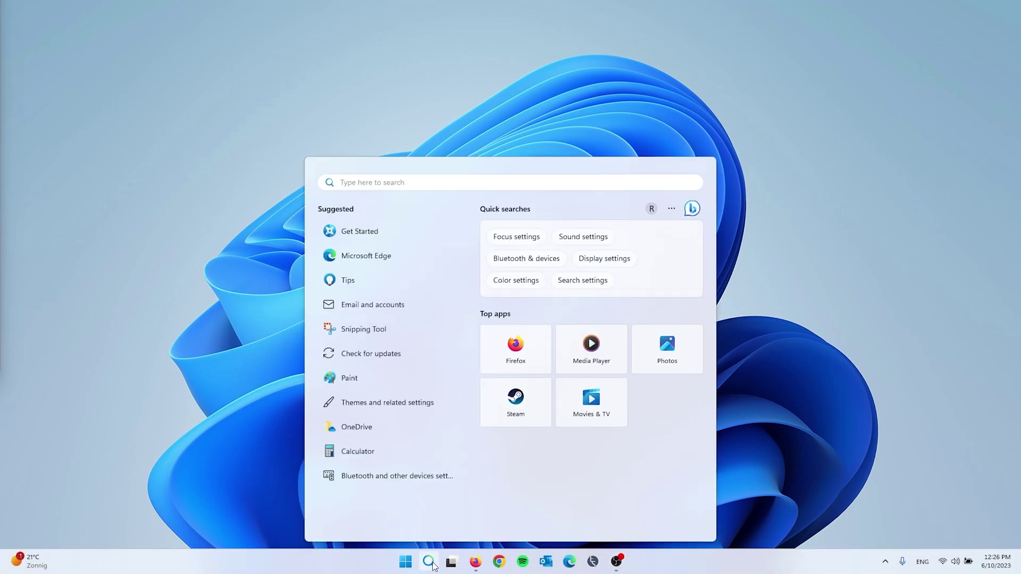
{"action": "type", "text": "ser"}
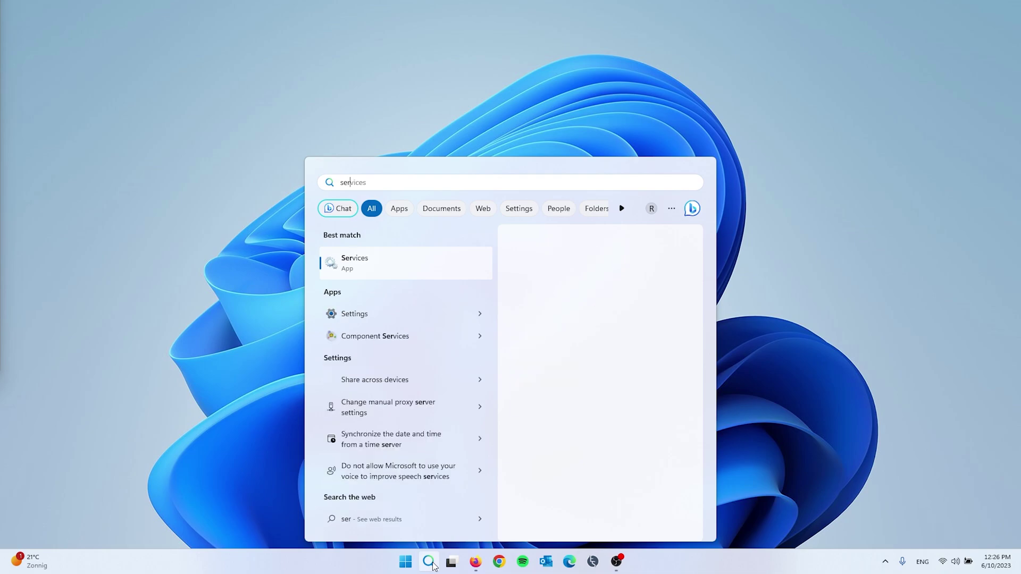
{"action": "left_click", "coordinate": [384, 259]}
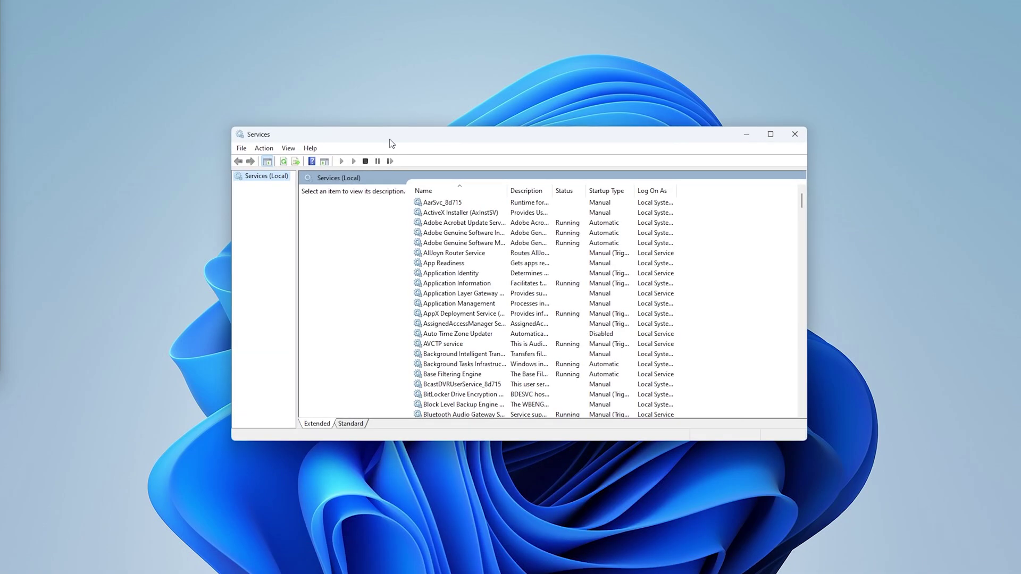
{"action": "left_click_drag", "start_coordinate": [391, 134], "coordinate": [406, 152]}
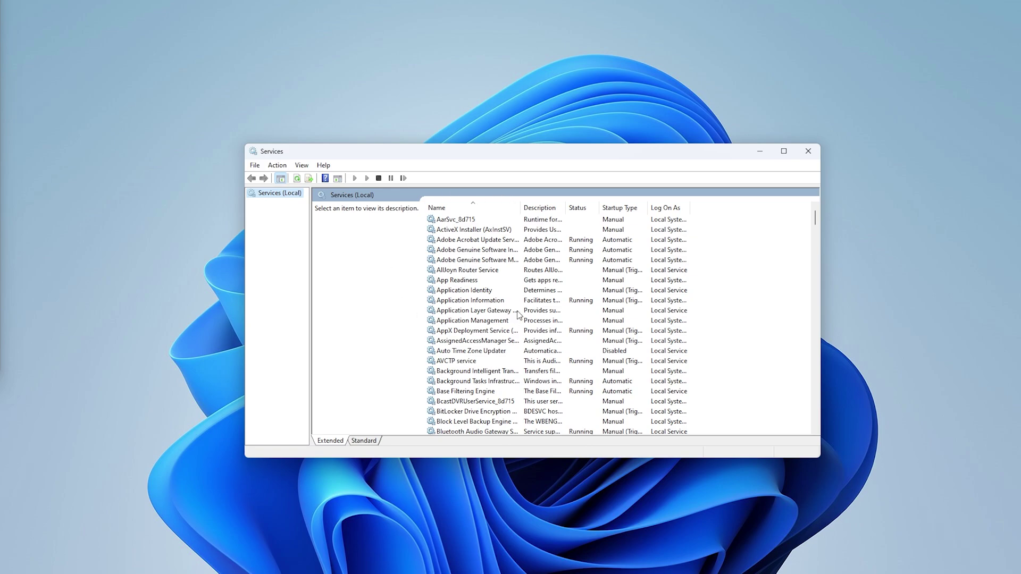
Step: Open the properties of the Bluetooth Support Service
{"action": "scroll", "coordinate": [516, 301], "scroll_direction": "down", "scroll_amount": 1}
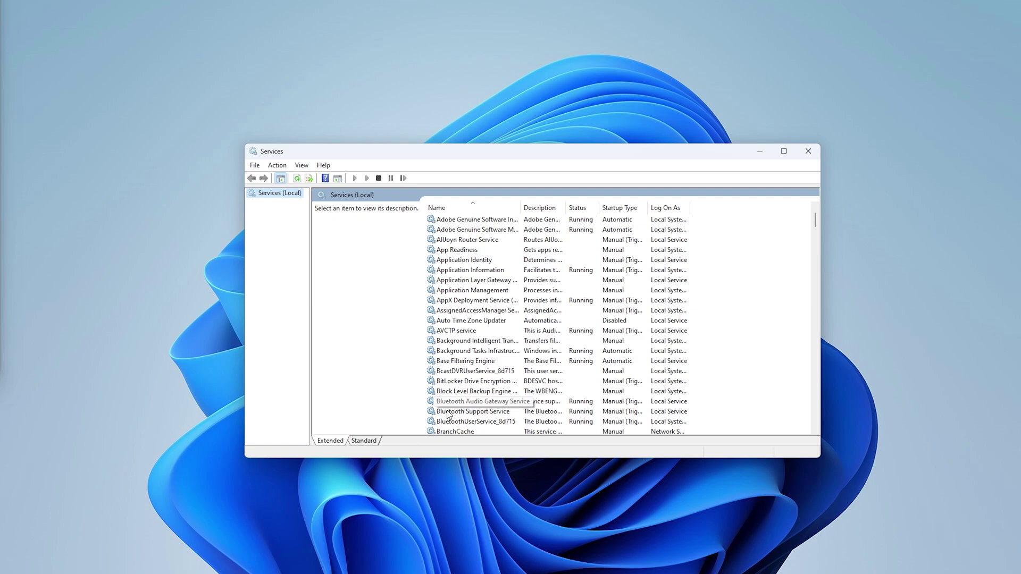
{"action": "left_click", "coordinate": [462, 415]}
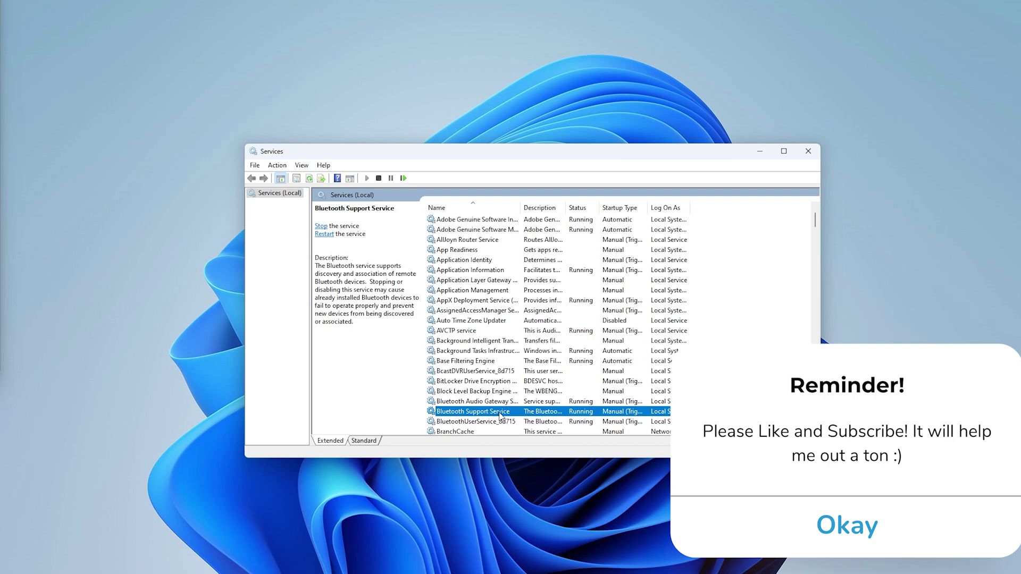
{"action": "right_click", "coordinate": [498, 414]}
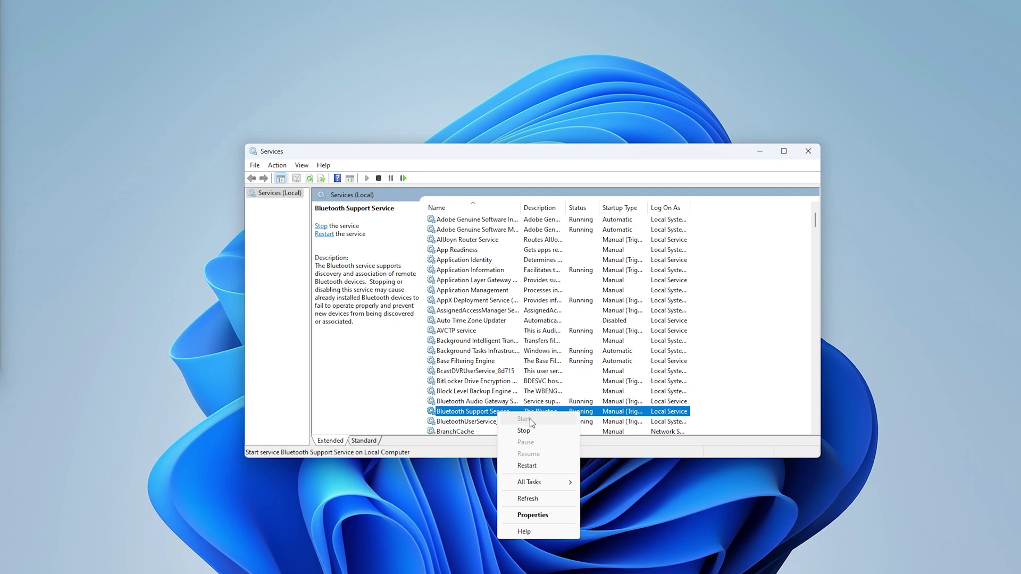
{"action": "left_click", "coordinate": [532, 515]}
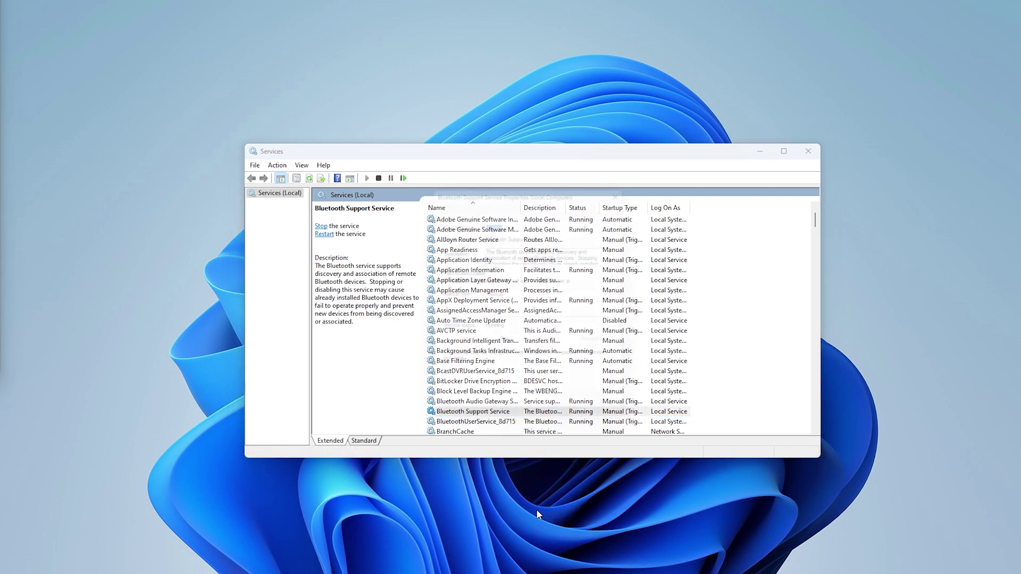
{"action": "left_click_drag", "start_coordinate": [532, 188], "coordinate": [527, 203]}
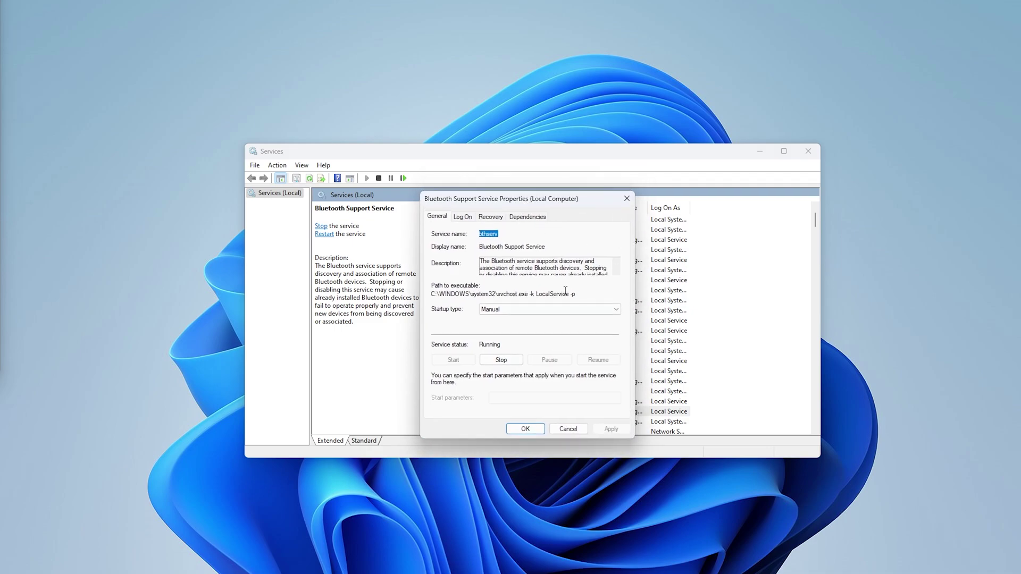
Step: Set the Bluetooth Support Service's startup type to Automatic, apply the change and close its properties
{"action": "left_click", "coordinate": [507, 310]}
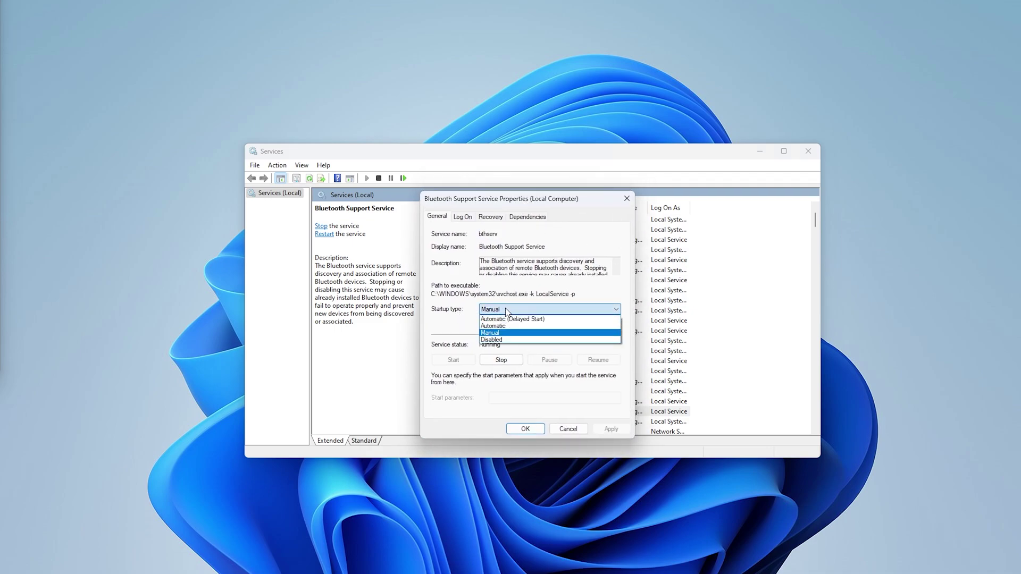
{"action": "left_click", "coordinate": [493, 326]}
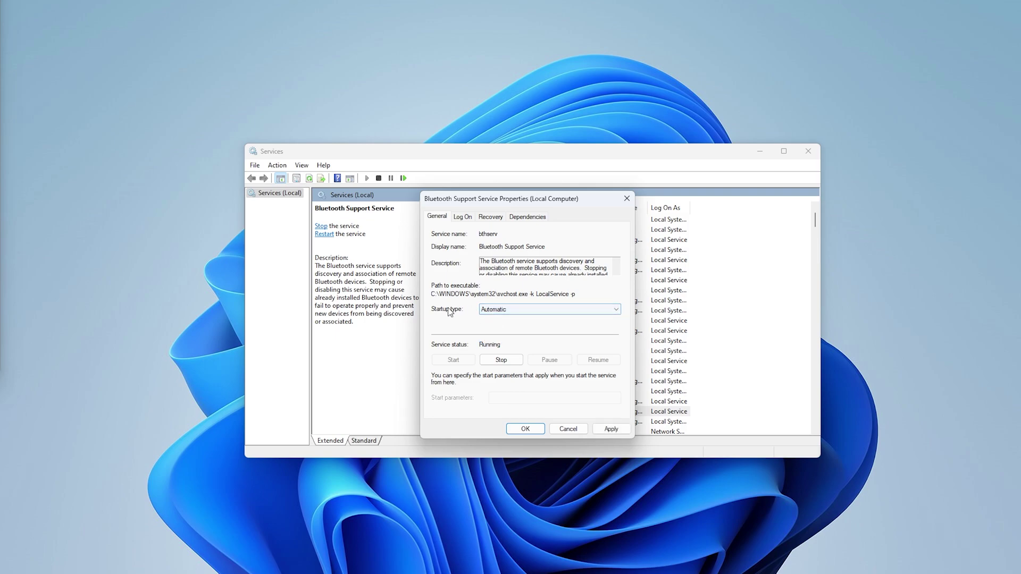
{"action": "left_click", "coordinate": [611, 429]}
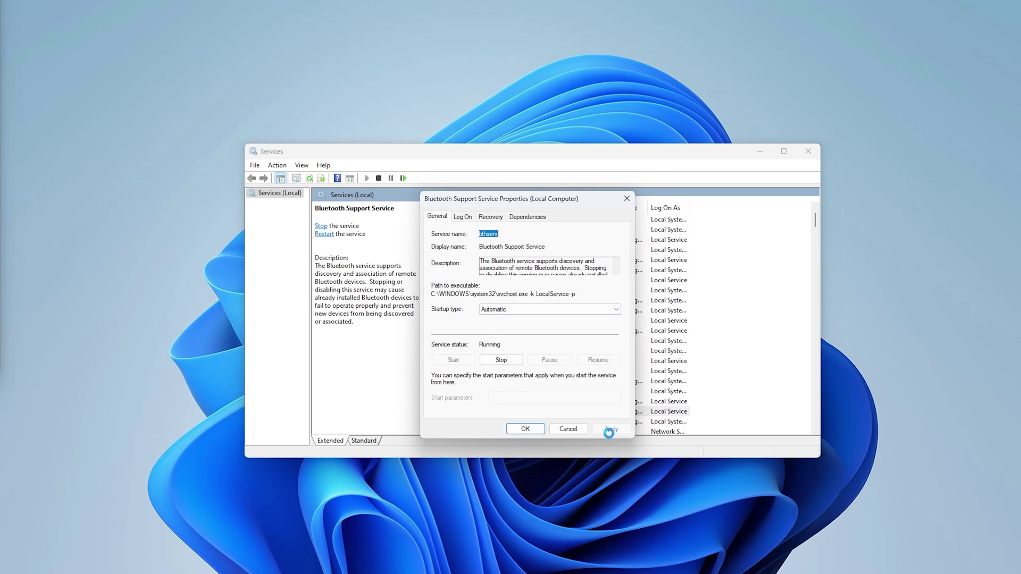
{"action": "left_click", "coordinate": [533, 429]}
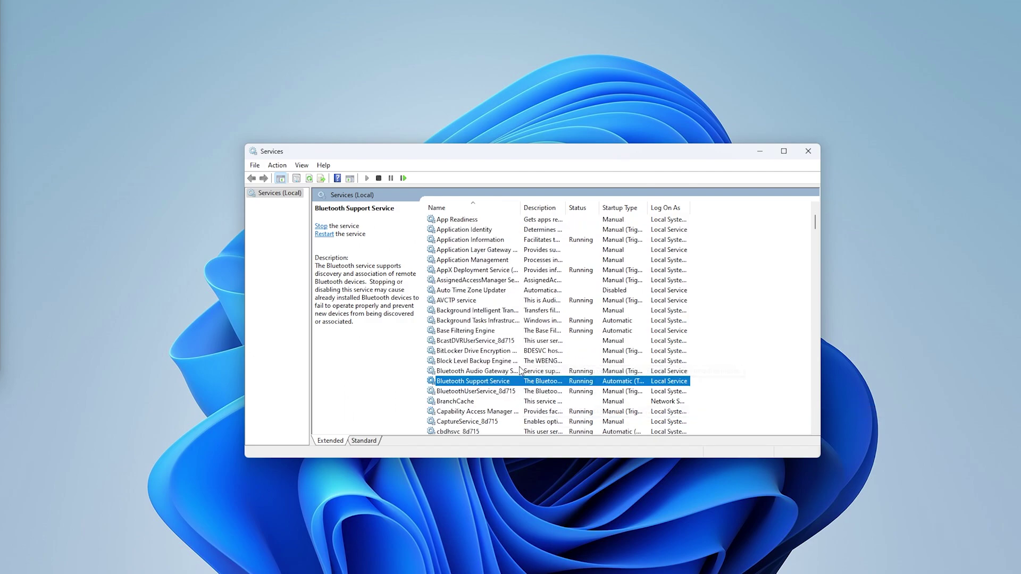
{"action": "left_click", "coordinate": [488, 375]}
{"action": "right_click", "coordinate": [488, 374]}
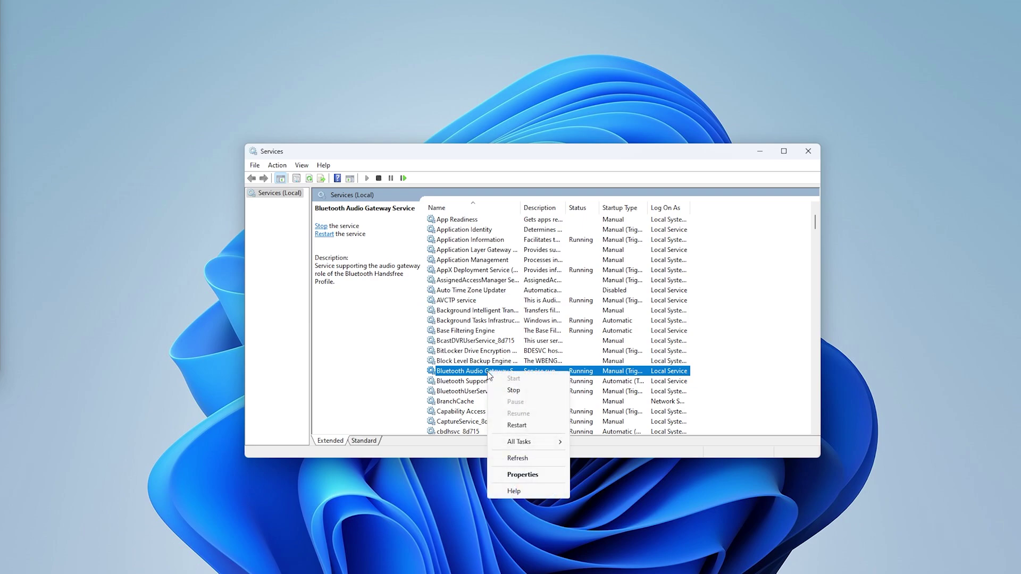
{"action": "left_click", "coordinate": [455, 383]}
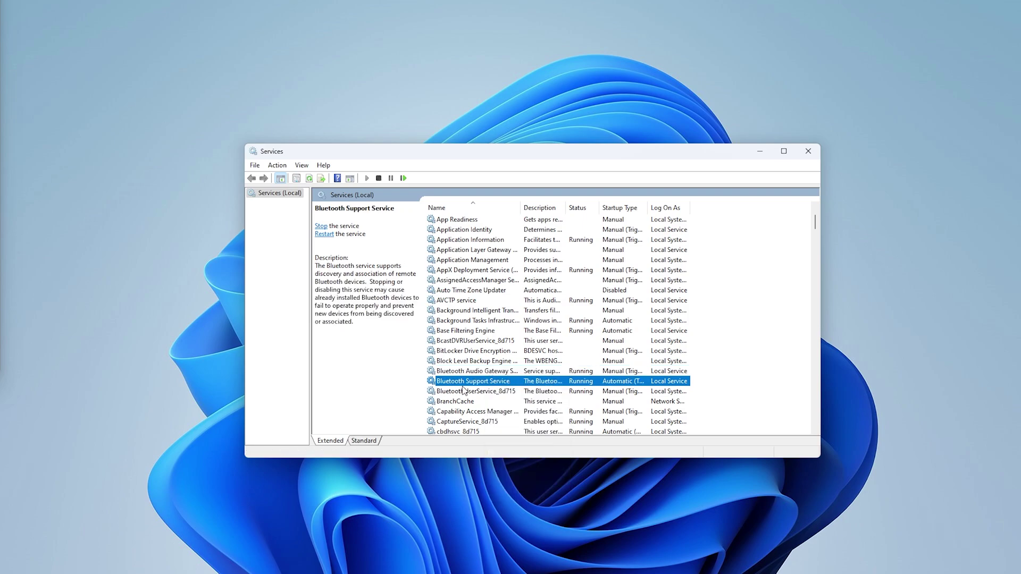
{"action": "left_click", "coordinate": [468, 394]}
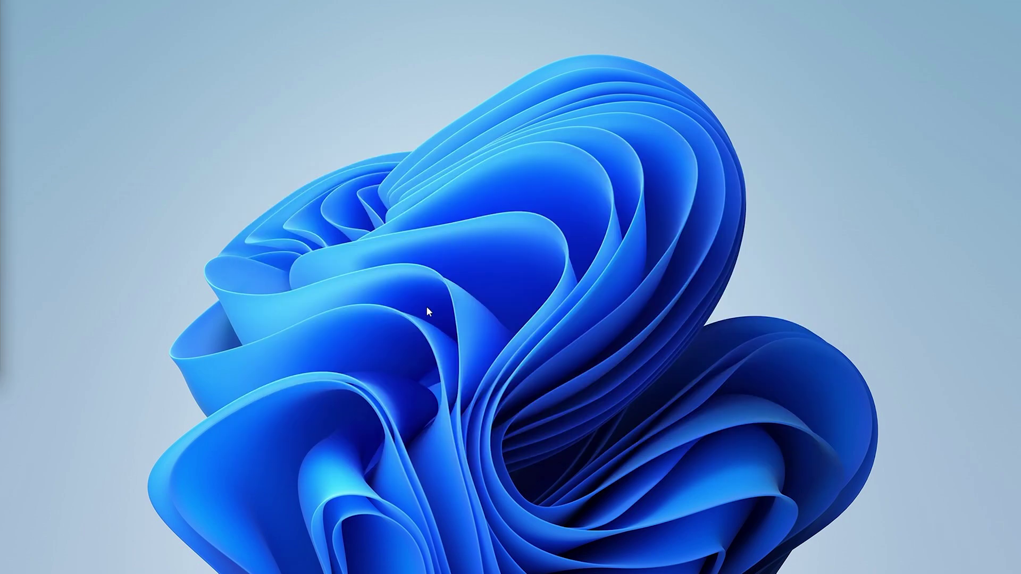
Step: Search Windows for Device Manager, open it and move its window toward the middle of the desktop
{"action": "mouse_move", "coordinate": [430, 554]}
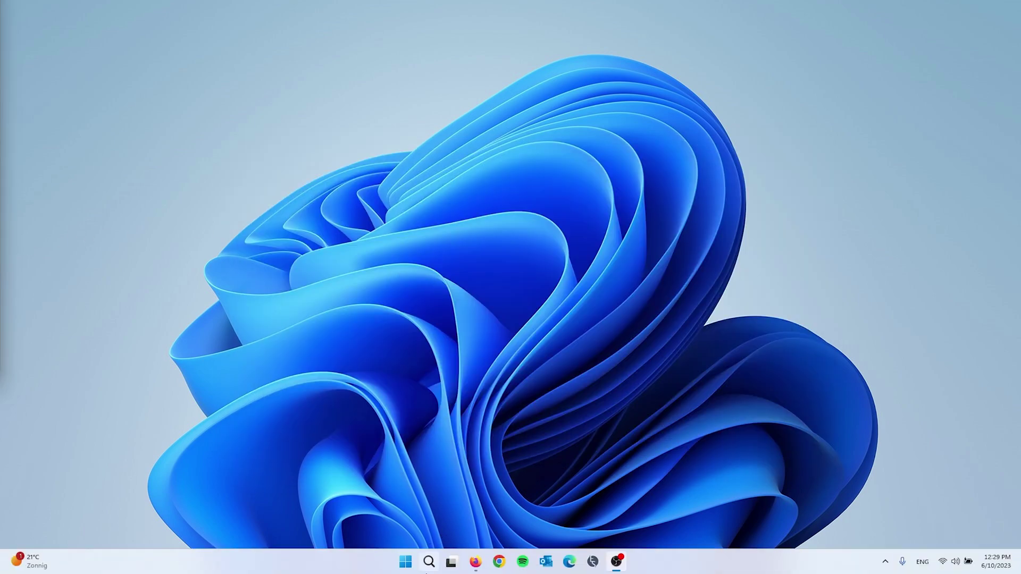
{"action": "left_click", "coordinate": [428, 572]}
{"action": "type", "text": "device"}
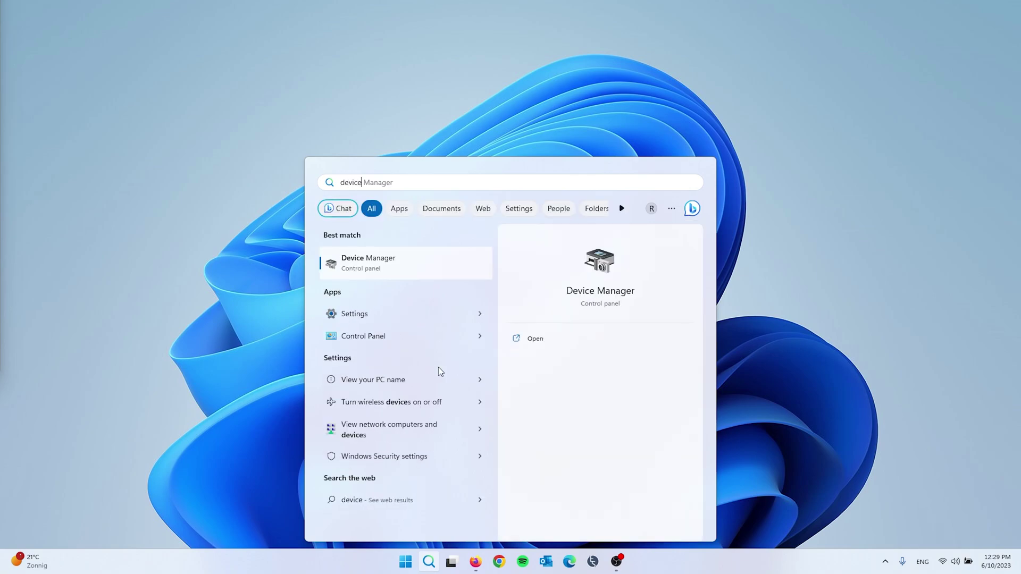
{"action": "left_click", "coordinate": [380, 260]}
{"action": "left_click_drag", "start_coordinate": [252, 32], "coordinate": [548, 164]}
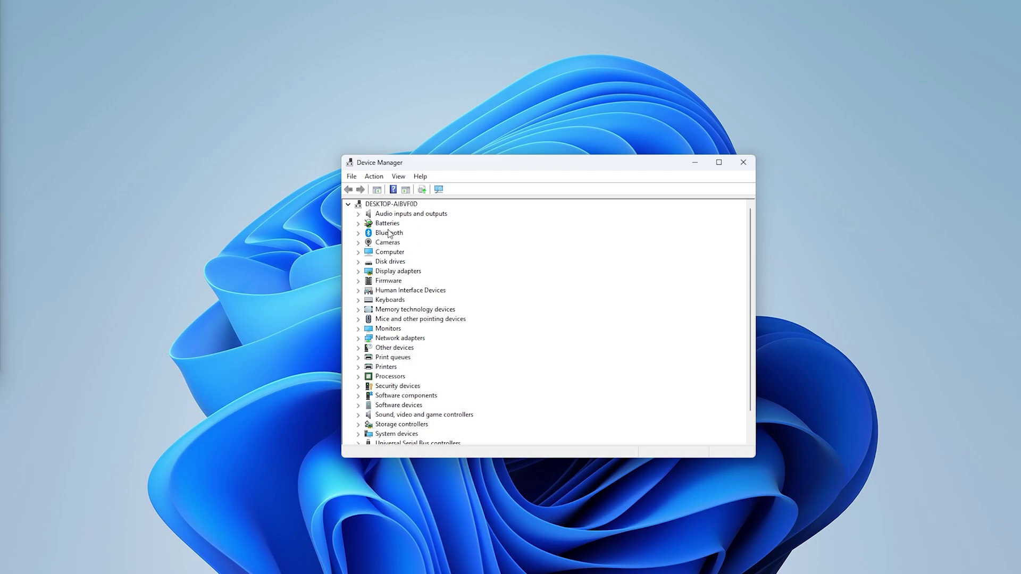
Step: Scan the whole computer for hardware changes in Device Manager
{"action": "left_click", "coordinate": [382, 205]}
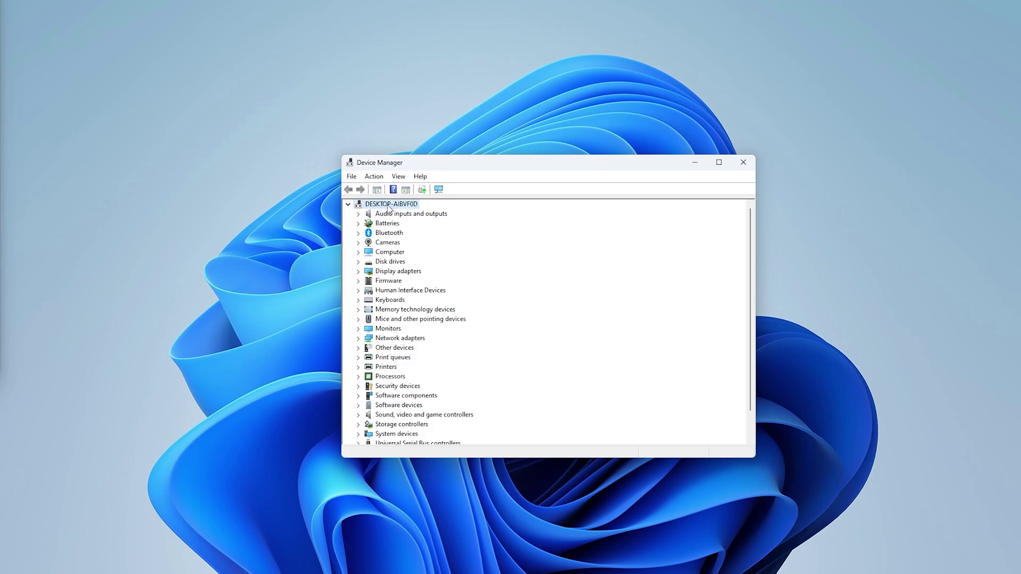
{"action": "left_click", "coordinate": [375, 178]}
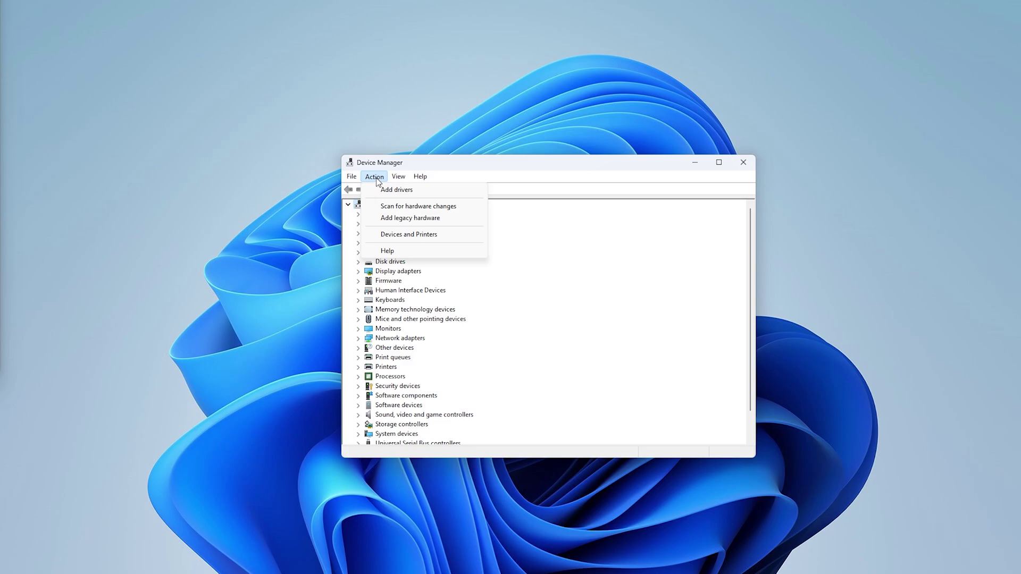
{"action": "left_click", "coordinate": [400, 208]}
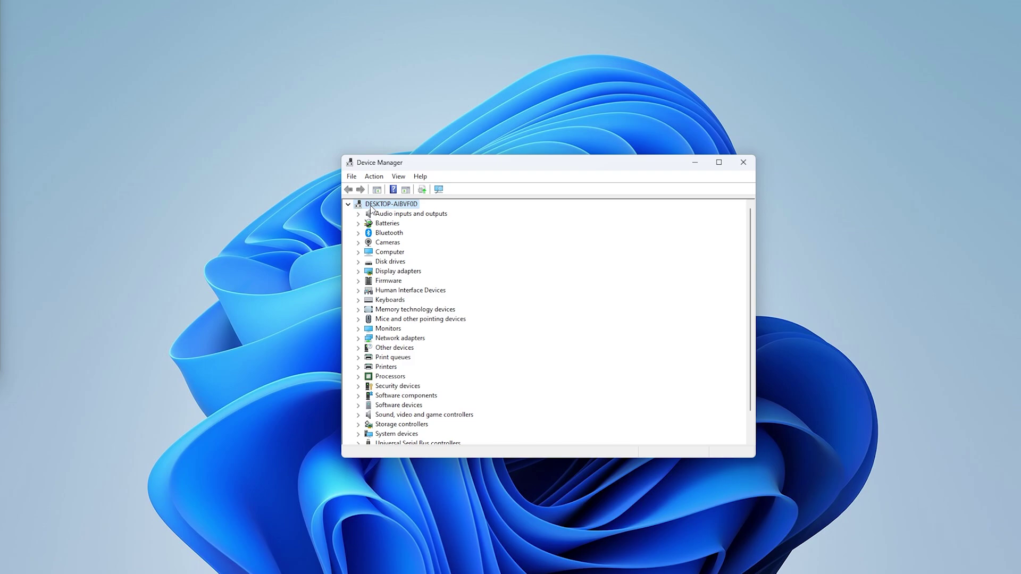
Step: Start the Add legacy hardware wizard and have it search for and install hardware automatically
{"action": "left_click", "coordinate": [375, 176]}
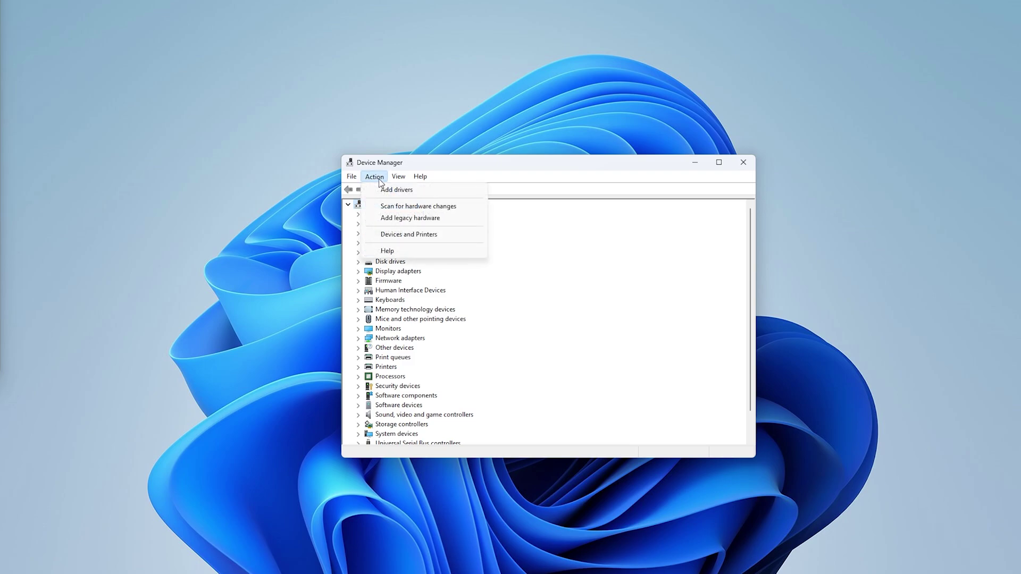
{"action": "left_click", "coordinate": [383, 219]}
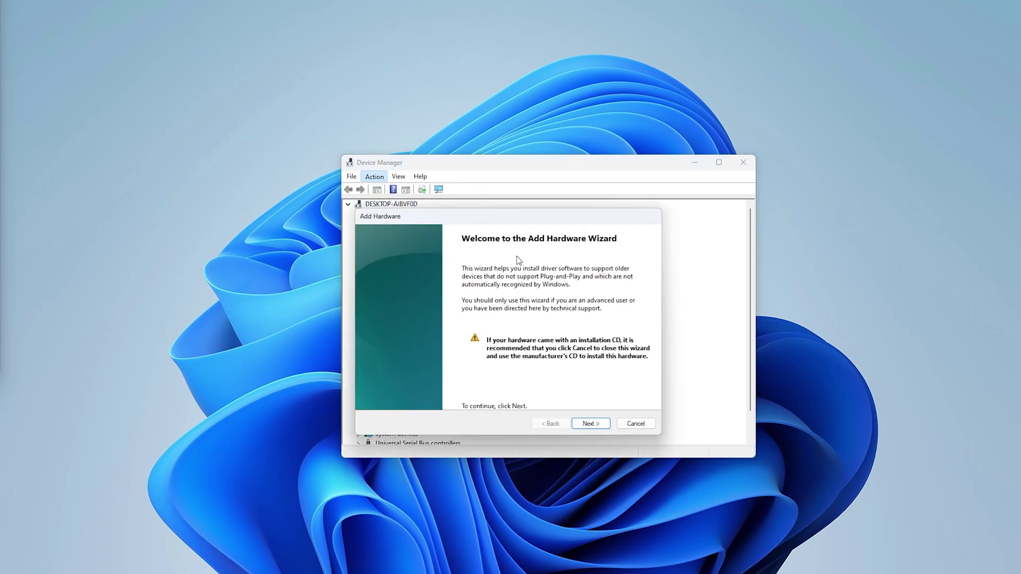
{"action": "left_click_drag", "start_coordinate": [459, 221], "coordinate": [462, 215]}
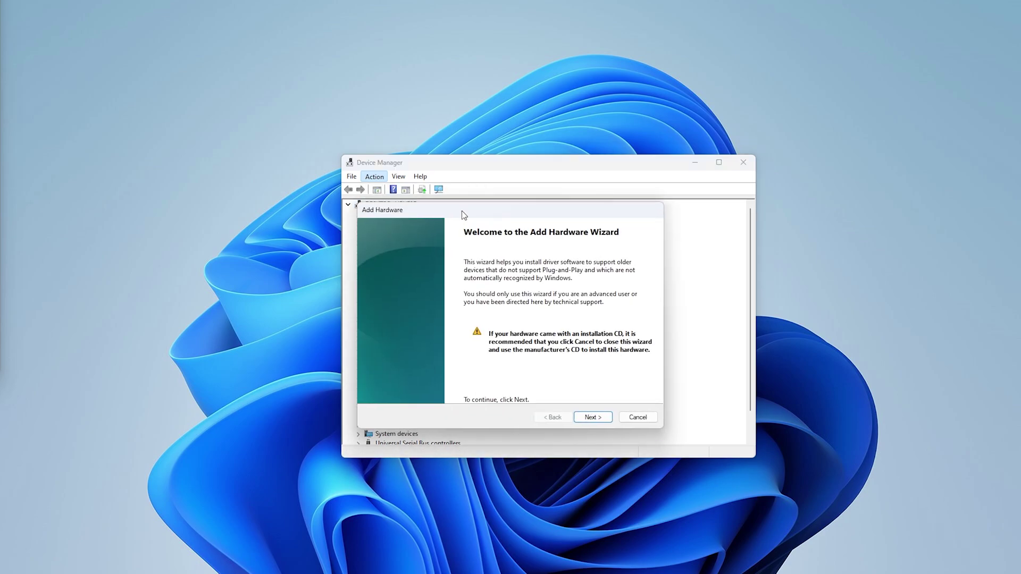
{"action": "left_click", "coordinate": [589, 417]}
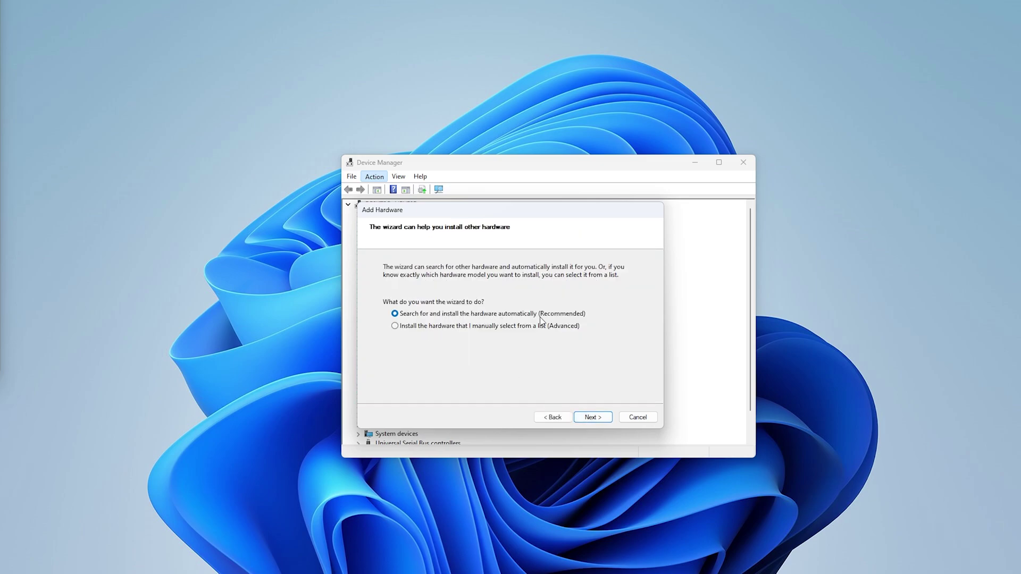
{"action": "left_click", "coordinate": [595, 417]}
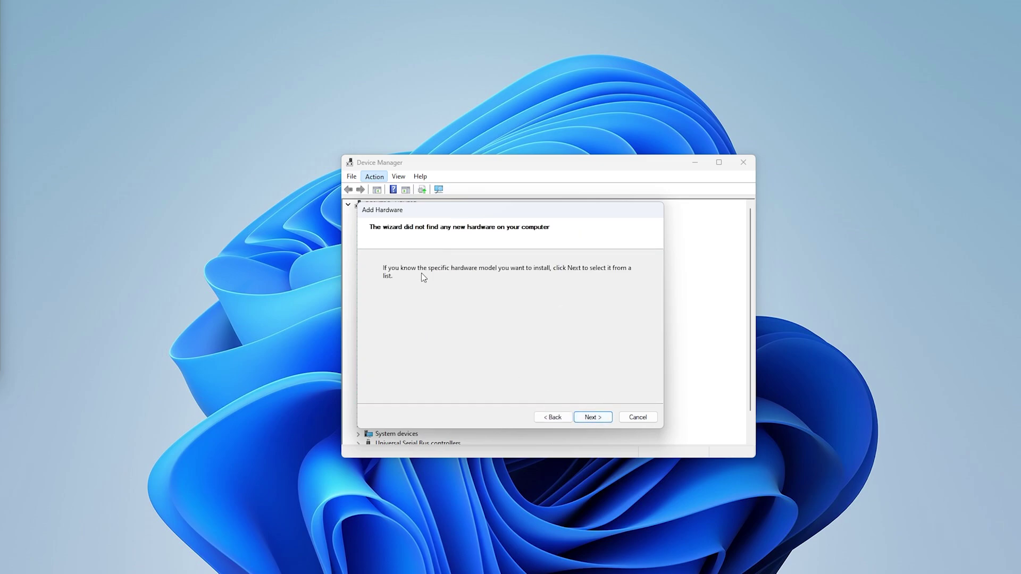
Step: Continue to the list of common hardware types and choose Network adapters as the type to install
{"action": "left_click", "coordinate": [608, 418]}
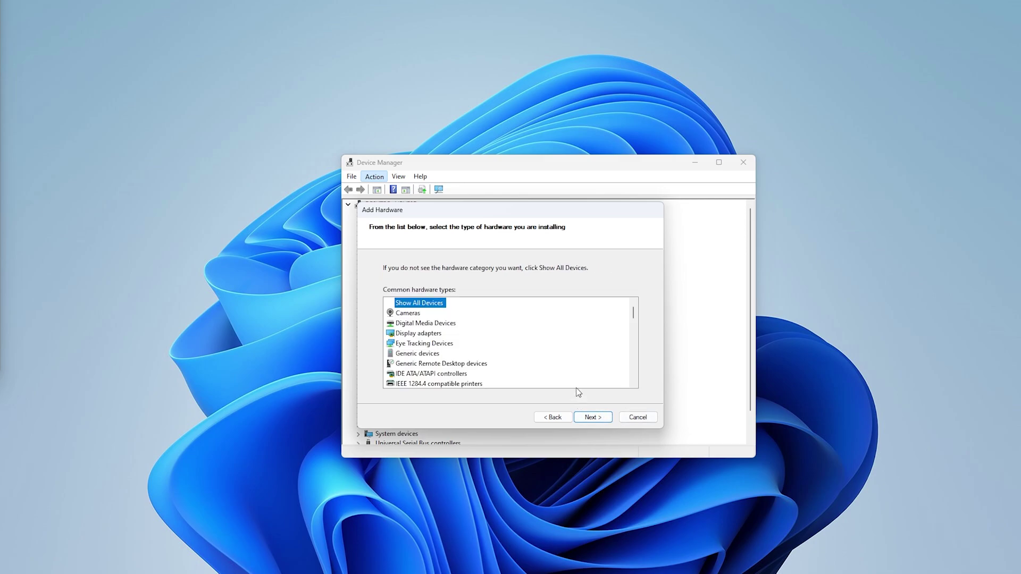
{"action": "scroll", "coordinate": [513, 327], "scroll_direction": "down", "scroll_amount": 1}
{"action": "scroll", "coordinate": [513, 327], "scroll_direction": "down", "scroll_amount": 4}
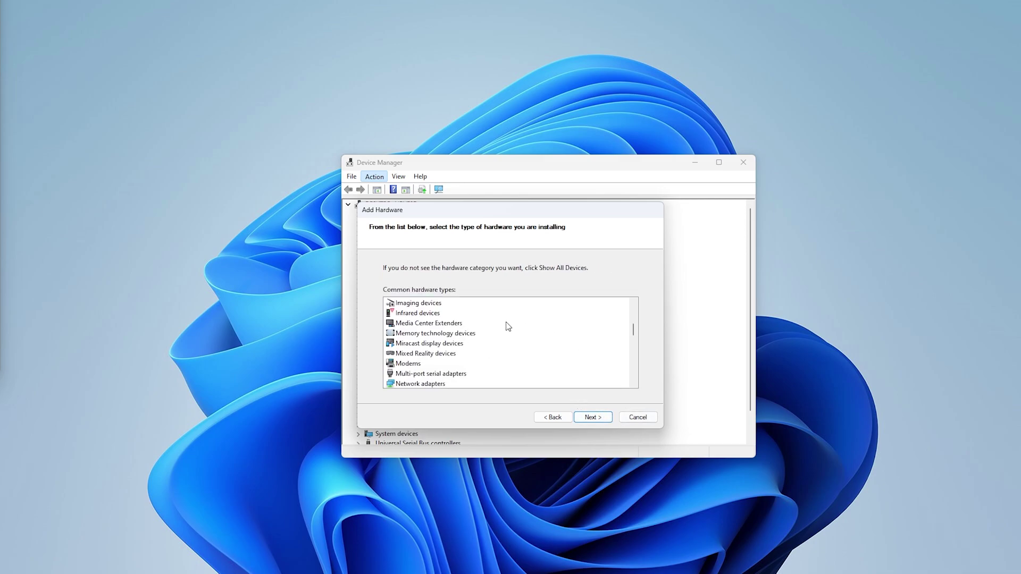
{"action": "scroll", "coordinate": [480, 323], "scroll_direction": "down", "scroll_amount": 6}
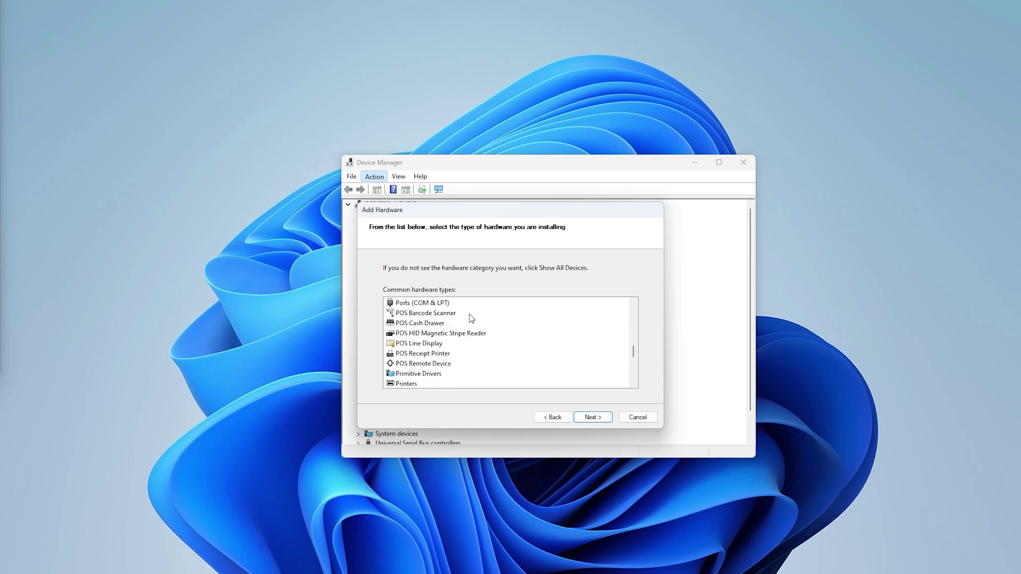
{"action": "scroll", "coordinate": [467, 323], "scroll_direction": "up", "scroll_amount": 10}
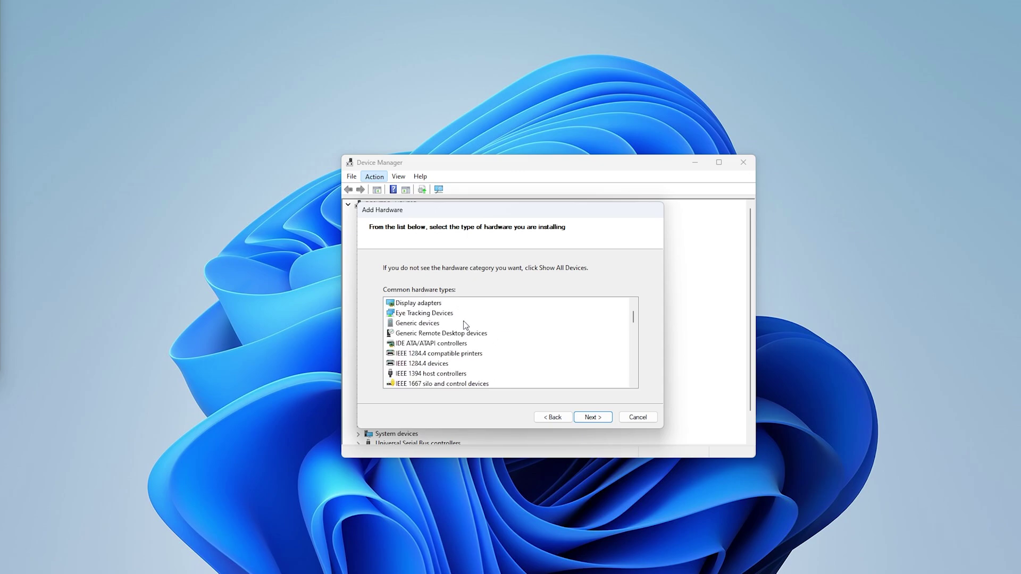
{"action": "scroll", "coordinate": [466, 325], "scroll_direction": "down", "scroll_amount": 5}
{"action": "left_click", "coordinate": [435, 355]}
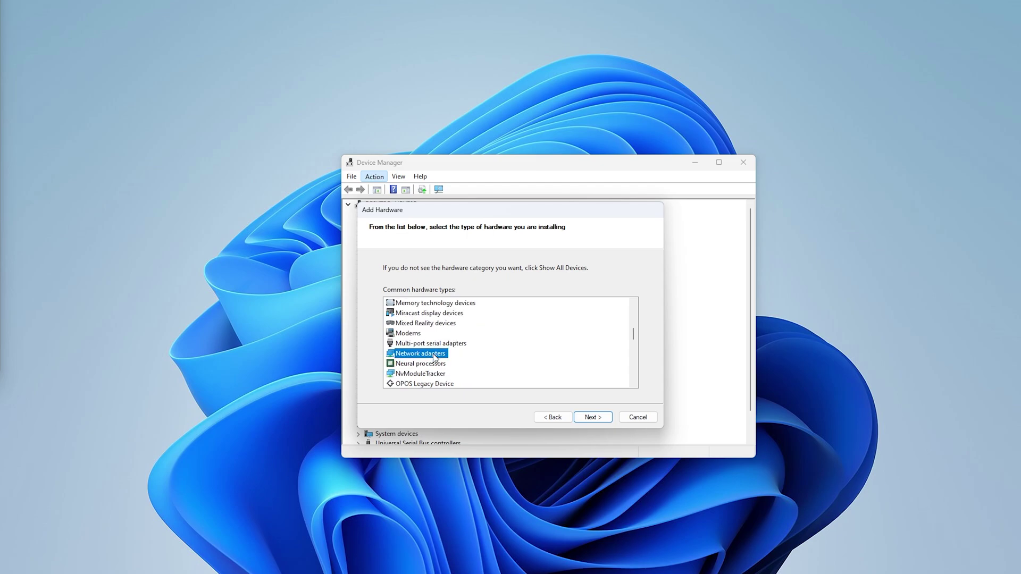
{"action": "left_click", "coordinate": [591, 418]}
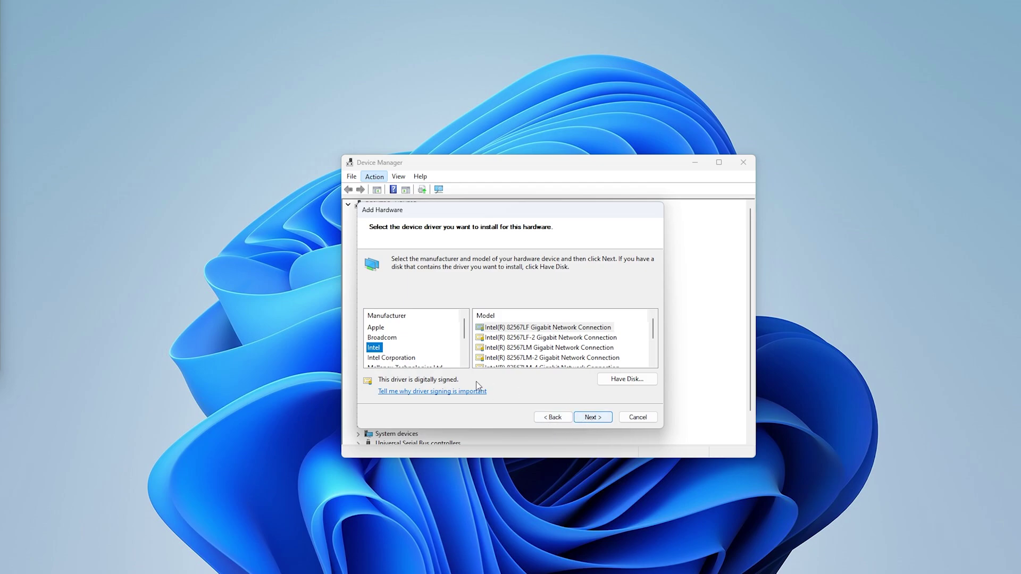
Step: Choose Intel Corporation as the network adapter manufacturer and look through its list of driver models
{"action": "left_click", "coordinate": [401, 360]}
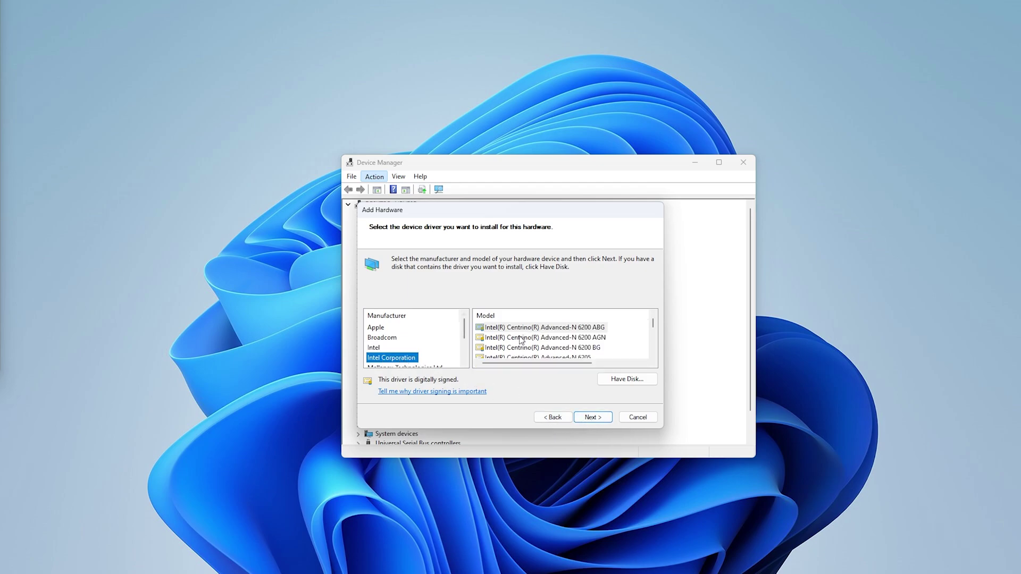
{"action": "scroll", "coordinate": [548, 335], "scroll_direction": "down", "scroll_amount": 3}
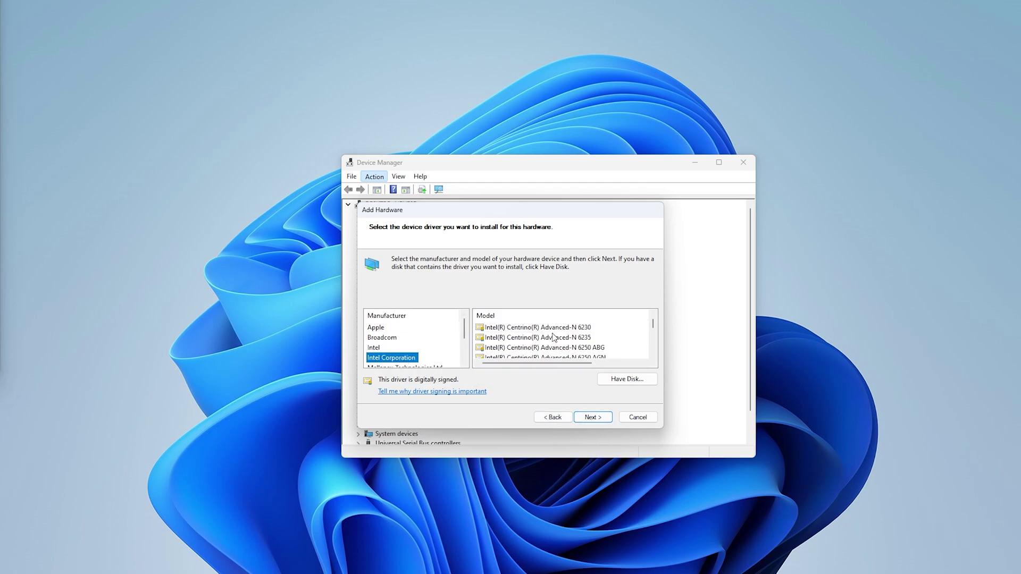
{"action": "scroll", "coordinate": [552, 336], "scroll_direction": "down", "scroll_amount": 3}
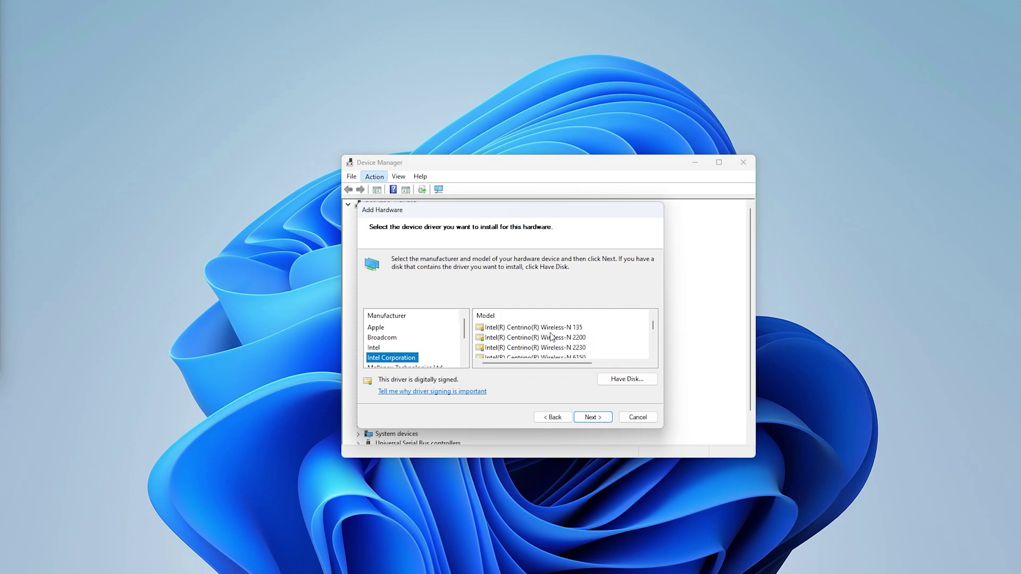
{"action": "scroll", "coordinate": [551, 337], "scroll_direction": "down", "scroll_amount": 6}
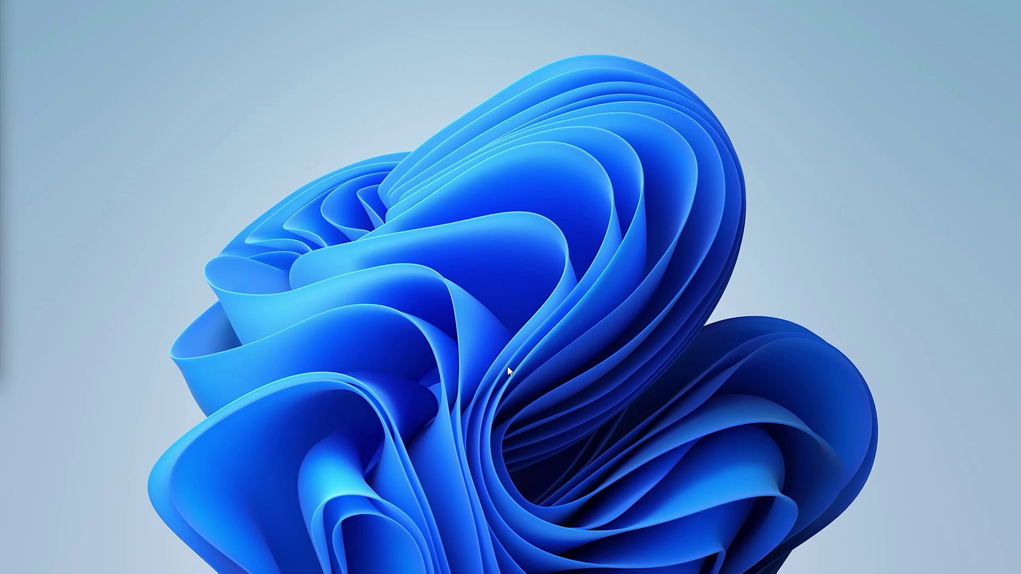
Step: Search Windows for File Explorer, open it and move its window toward the middle of the desktop
{"action": "mouse_move", "coordinate": [426, 567]}
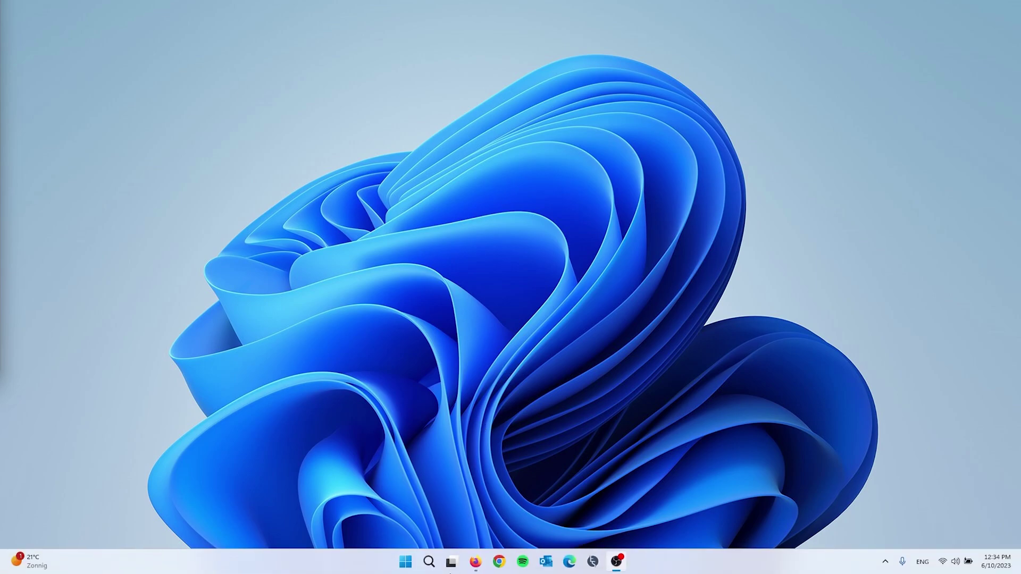
{"action": "left_click", "coordinate": [428, 562]}
{"action": "type", "text": "fi"}
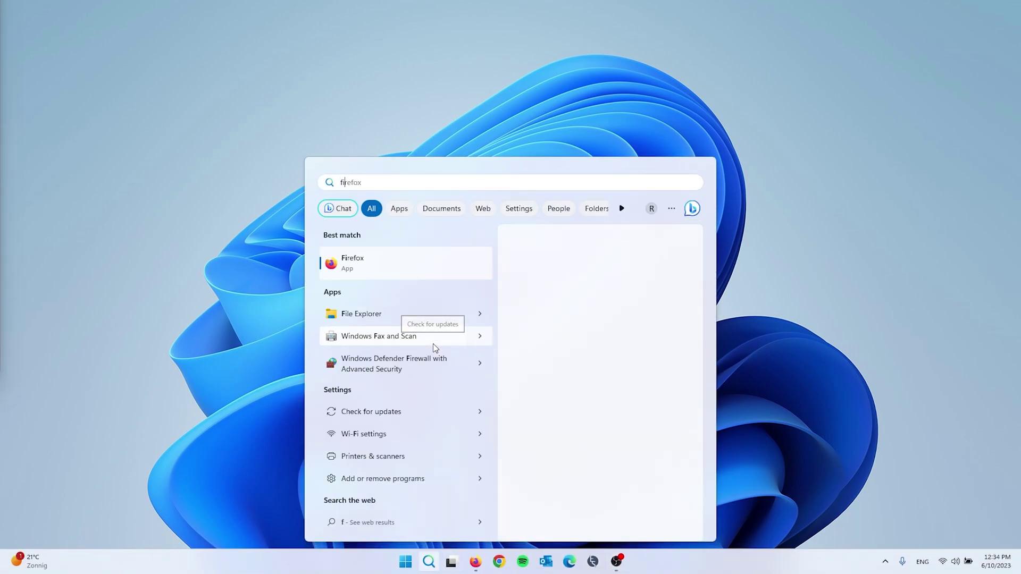
{"action": "type", "text": "le"}
{"action": "left_click", "coordinate": [380, 257]}
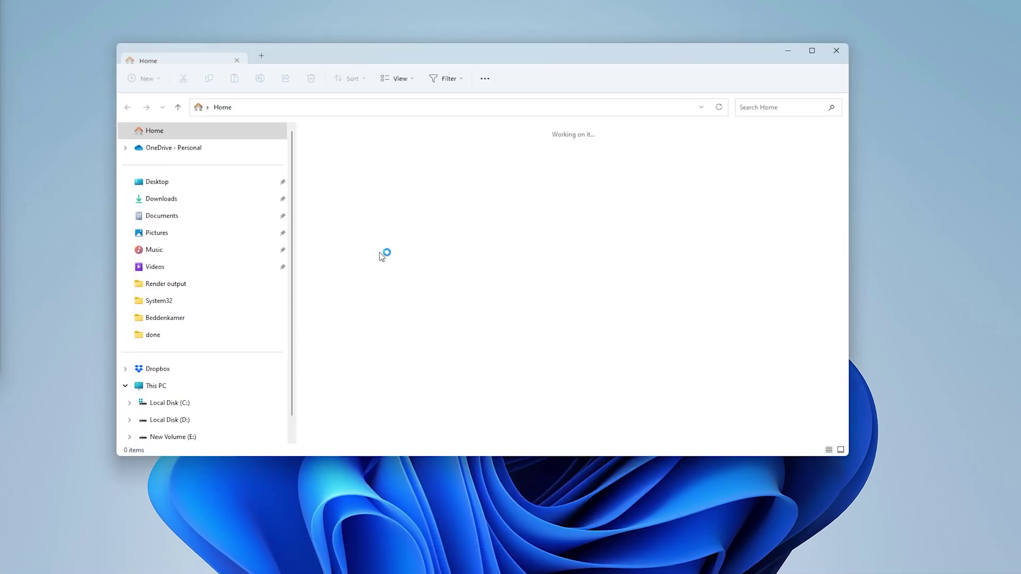
{"action": "left_click_drag", "start_coordinate": [395, 62], "coordinate": [461, 66]}
Step: Go to the System32 folder inside the Windows folder on Local Disk (C:)
{"action": "scroll", "coordinate": [308, 345], "scroll_direction": "down", "scroll_amount": 1}
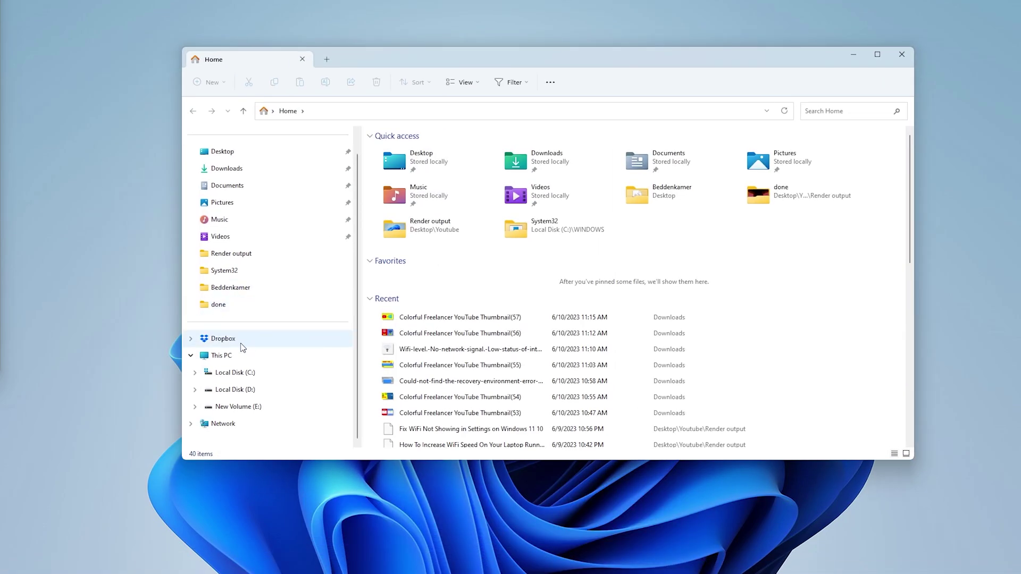
{"action": "left_click", "coordinate": [240, 351]}
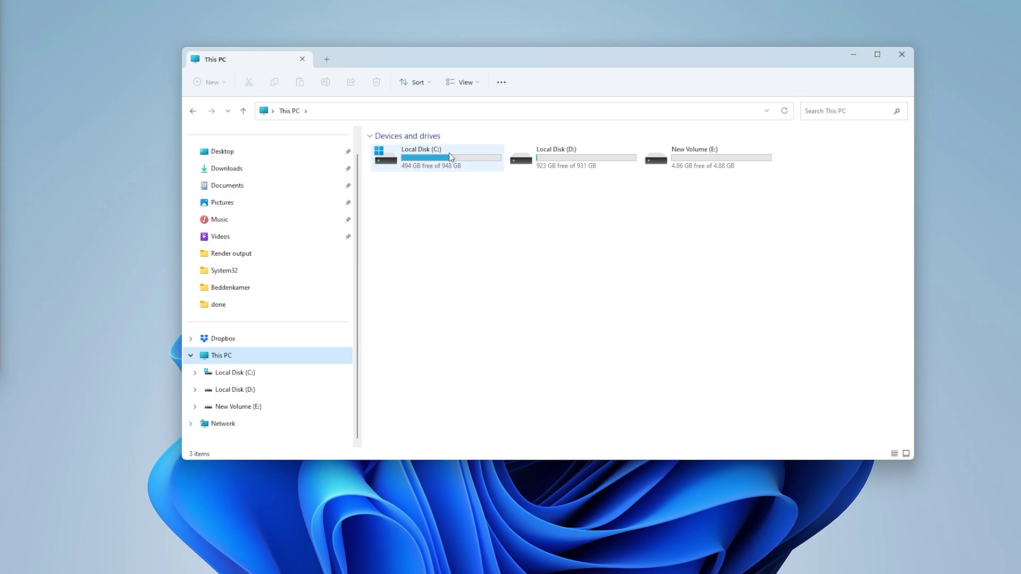
{"action": "double_click", "coordinate": [449, 155]}
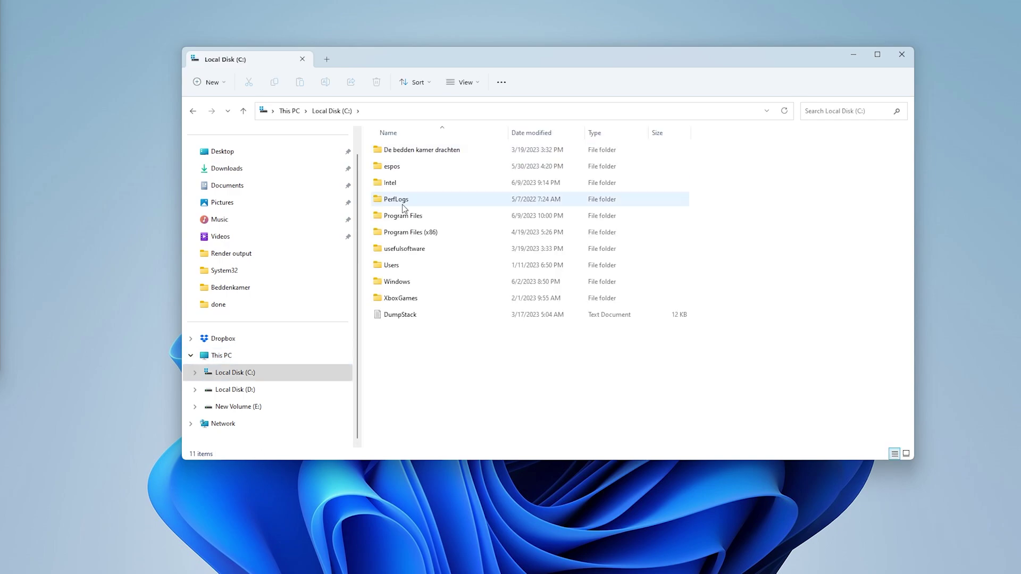
{"action": "left_click", "coordinate": [460, 288]}
{"action": "double_click", "coordinate": [460, 287]}
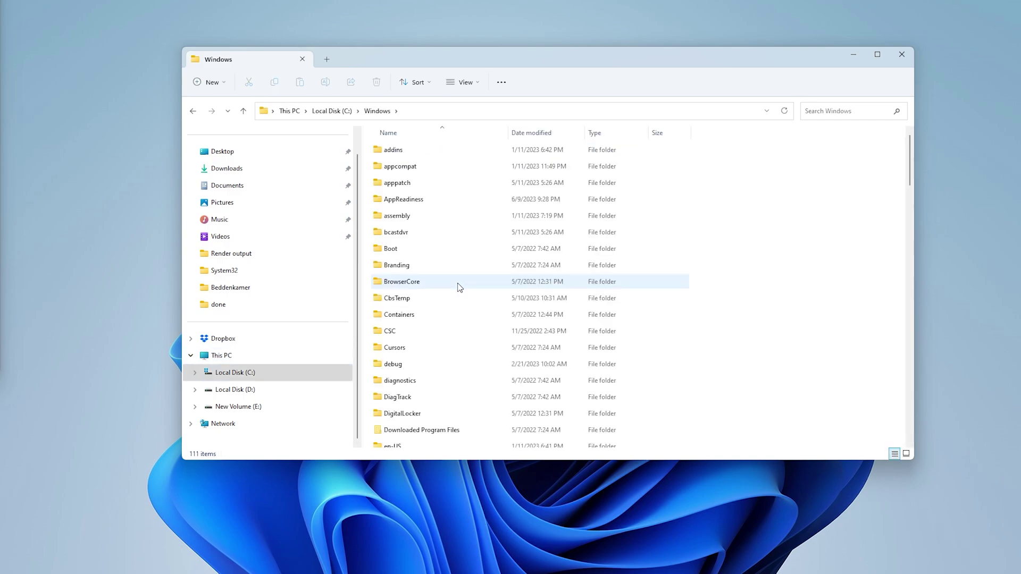
{"action": "scroll", "coordinate": [459, 287], "scroll_direction": "down", "scroll_amount": 14}
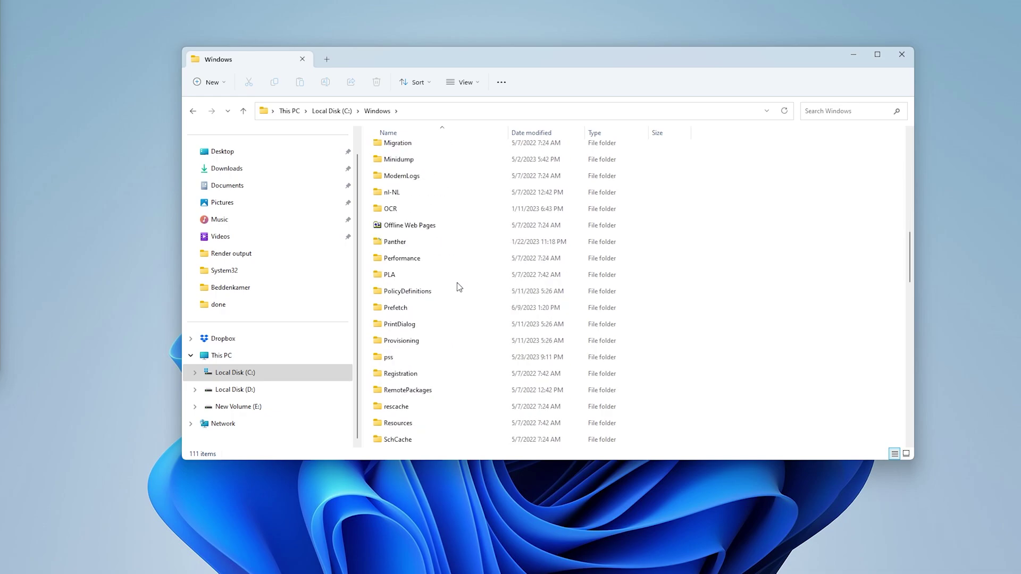
{"action": "scroll", "coordinate": [459, 288], "scroll_direction": "down", "scroll_amount": 3}
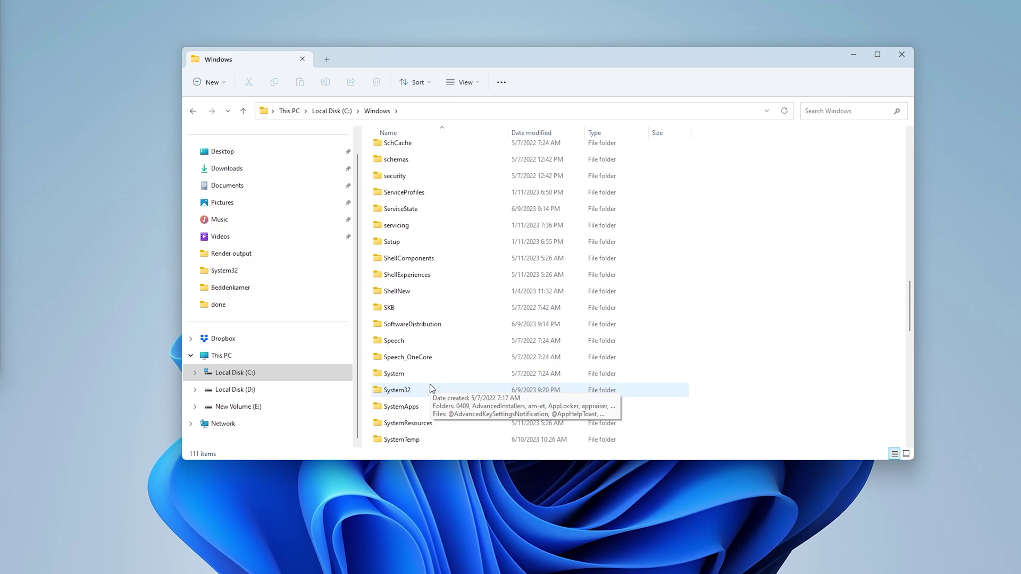
{"action": "double_click", "coordinate": [430, 385]}
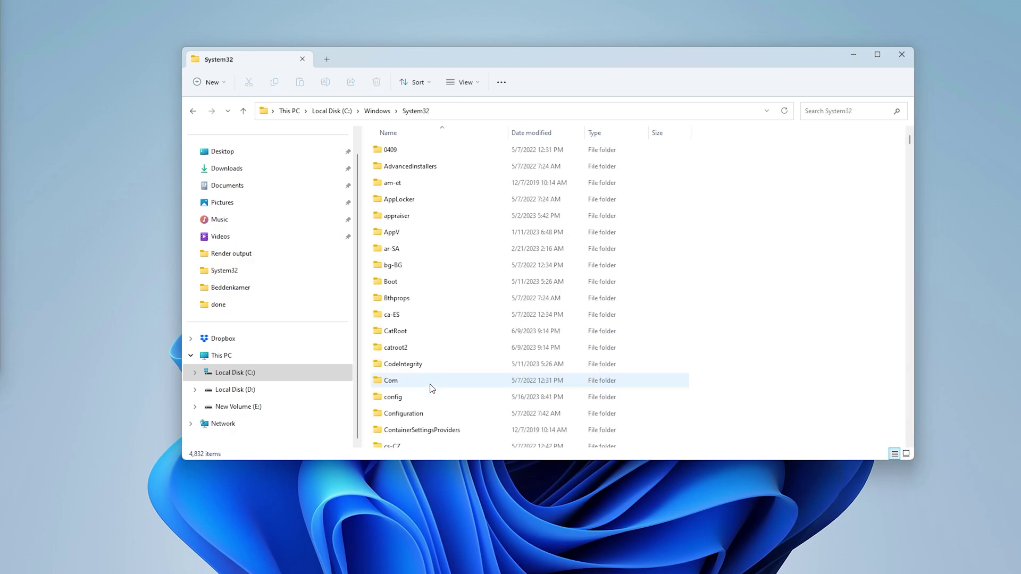
Step: Search System32 for fsquirt, send the fsquirt application to the desktop as a shortcut and close File Explorer
{"action": "left_click", "coordinate": [848, 111]}
{"action": "type", "text": "fsquirt"}
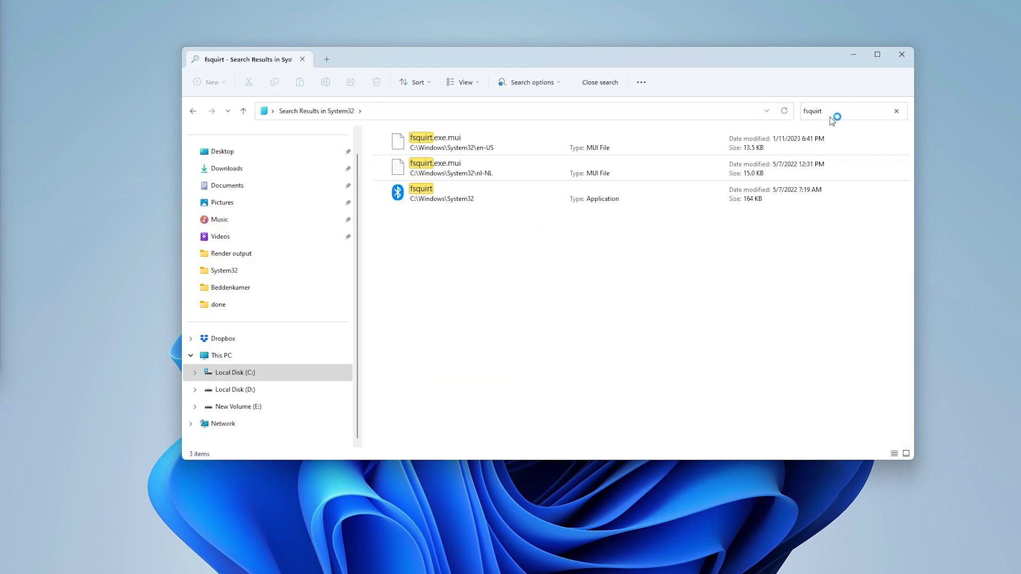
{"action": "right_click", "coordinate": [476, 192]}
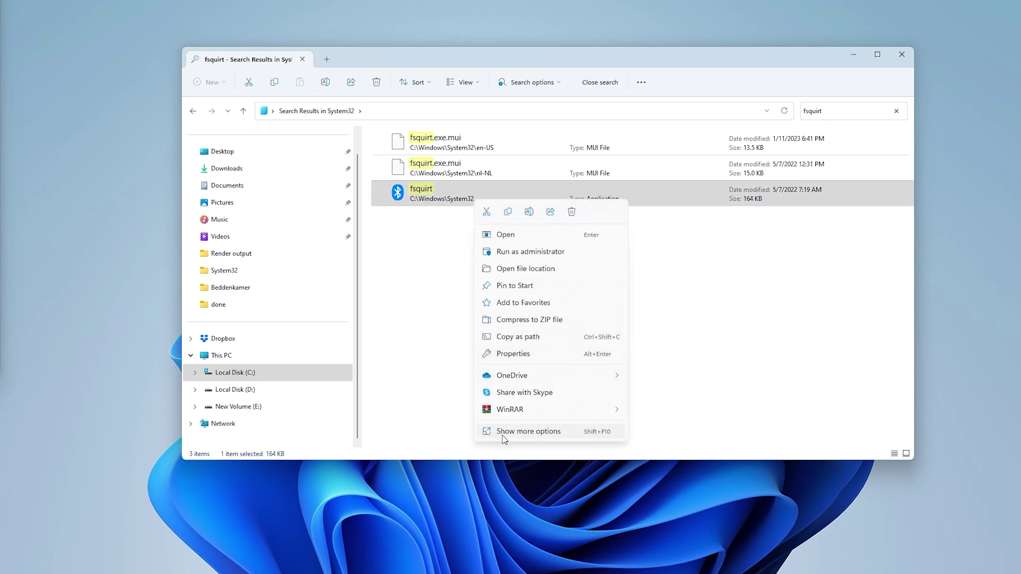
{"action": "left_click", "coordinate": [502, 435]}
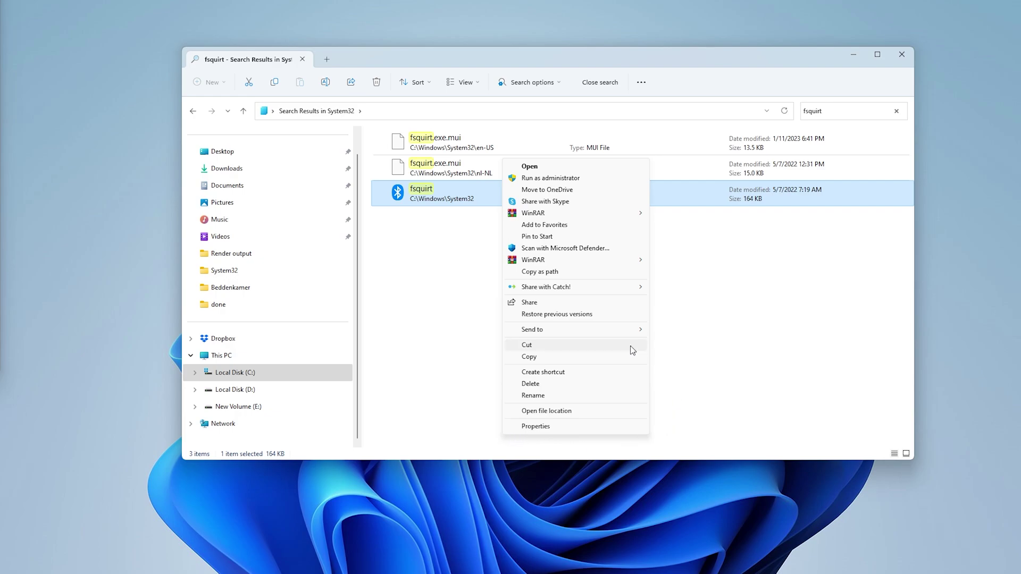
{"action": "mouse_move", "coordinate": [605, 333]}
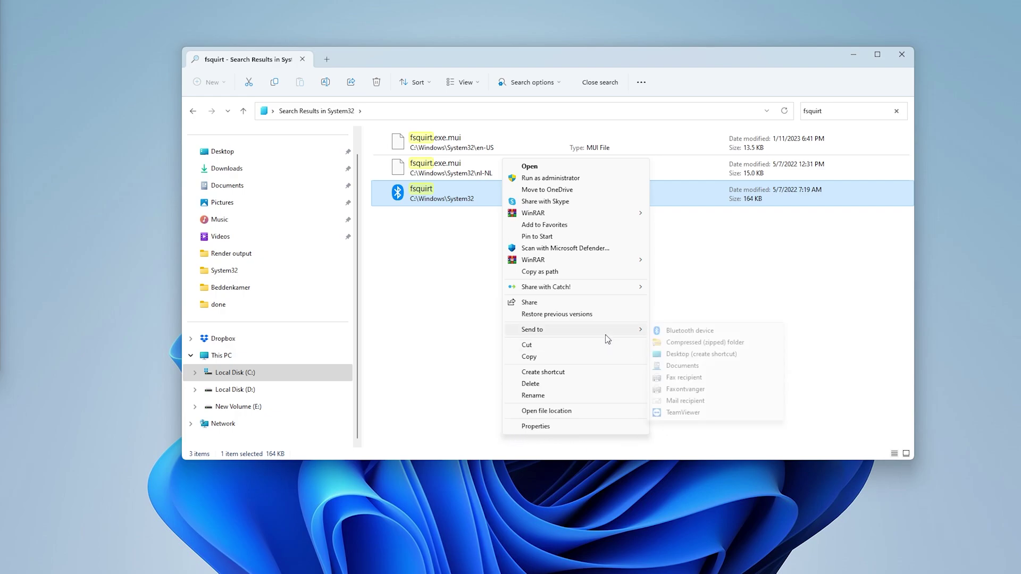
{"action": "left_click", "coordinate": [701, 354]}
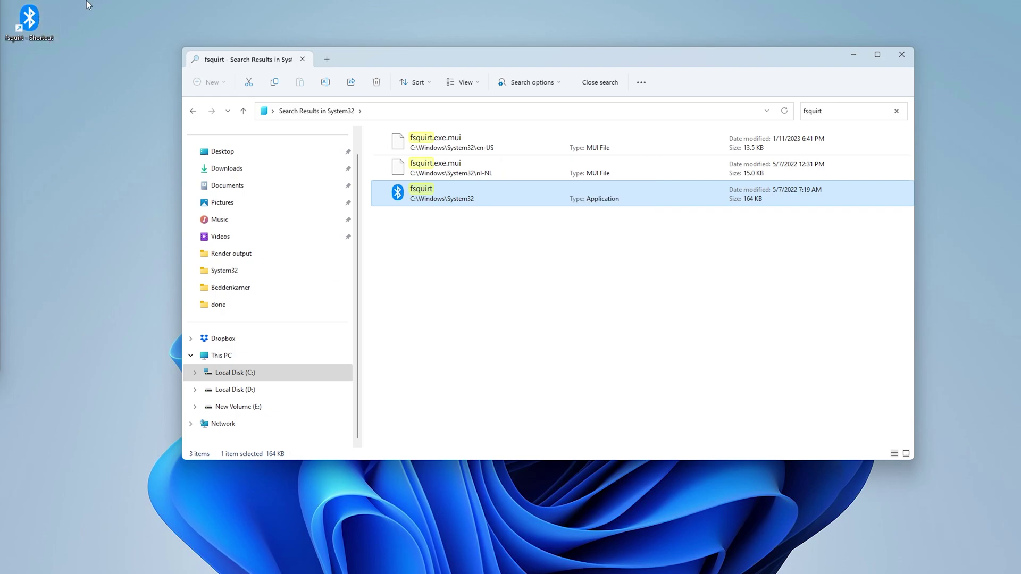
{"action": "left_click", "coordinate": [902, 54]}
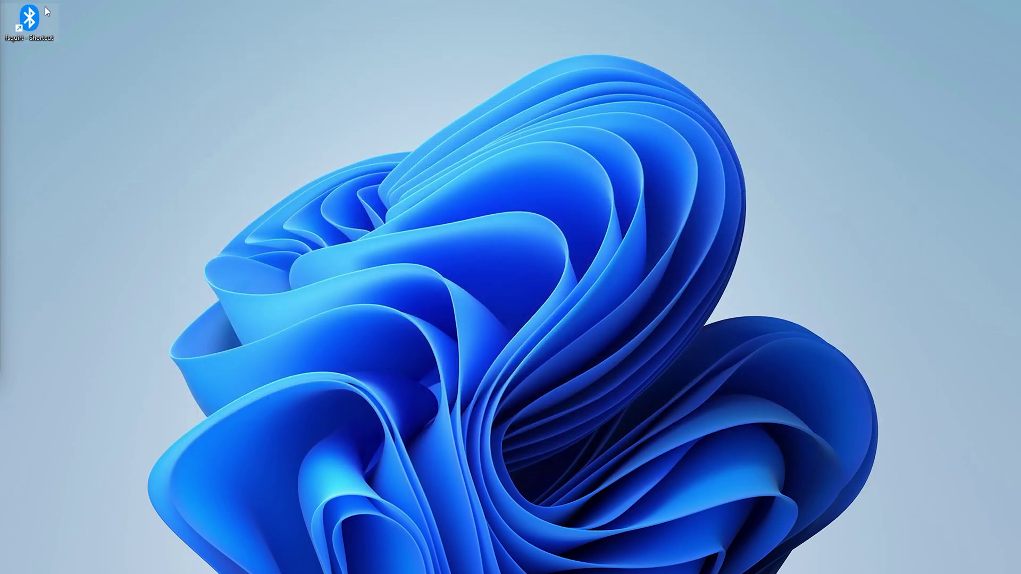
Step: Move the fsquirt shortcut away from the corner to an empty area of the desktop and select it
{"action": "left_click_drag", "start_coordinate": [37, 16], "coordinate": [244, 82]}
{"action": "left_click_drag", "start_coordinate": [205, 100], "coordinate": [67, 145]}
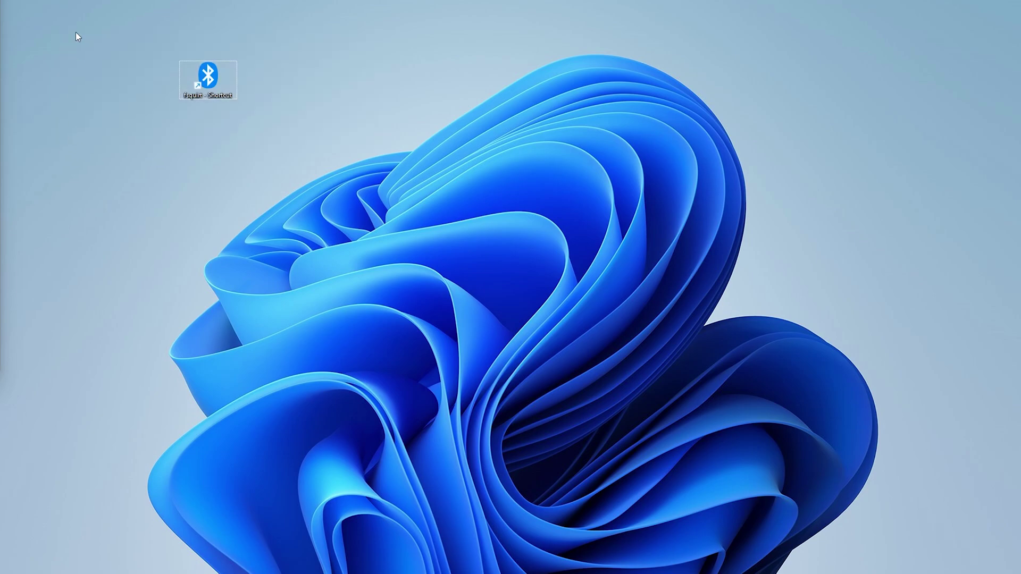
{"action": "left_click_drag", "start_coordinate": [79, 6], "coordinate": [324, 175]}
{"action": "right_click", "coordinate": [210, 79]}
{"action": "key", "text": "Return"}
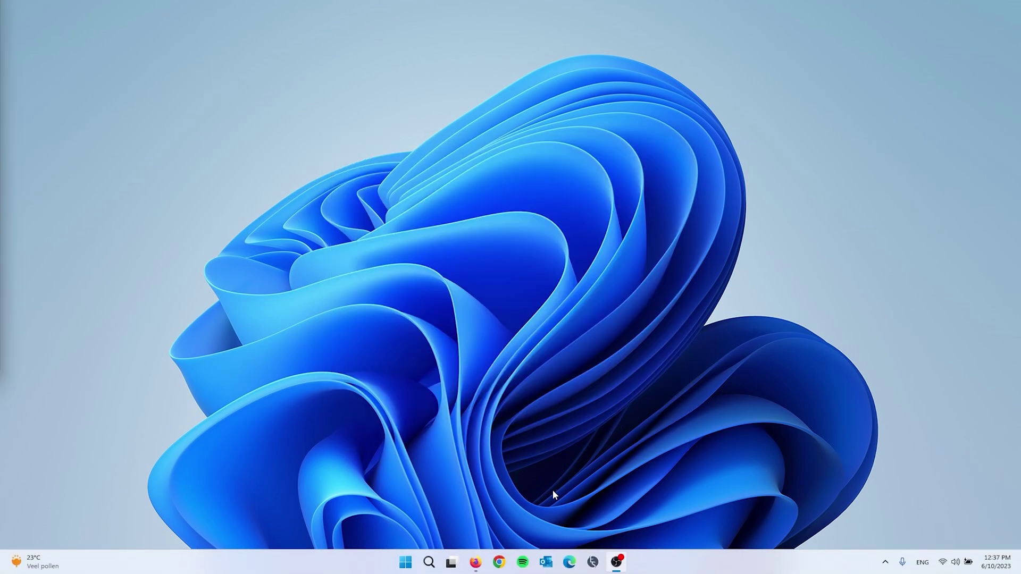
Step: Search Windows for settings and open the Settings app
{"action": "left_click", "coordinate": [428, 562]}
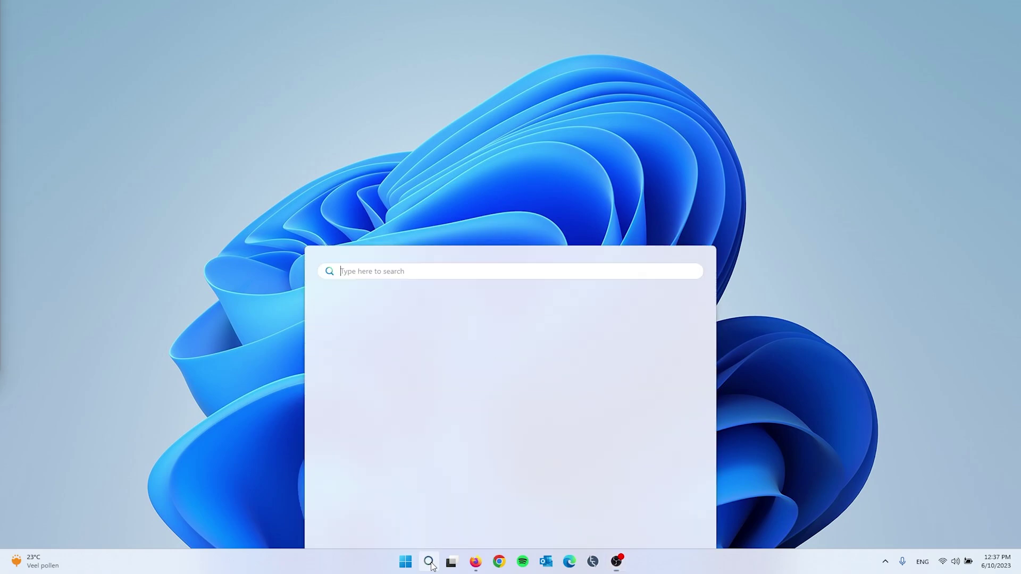
{"action": "type", "text": "settings"}
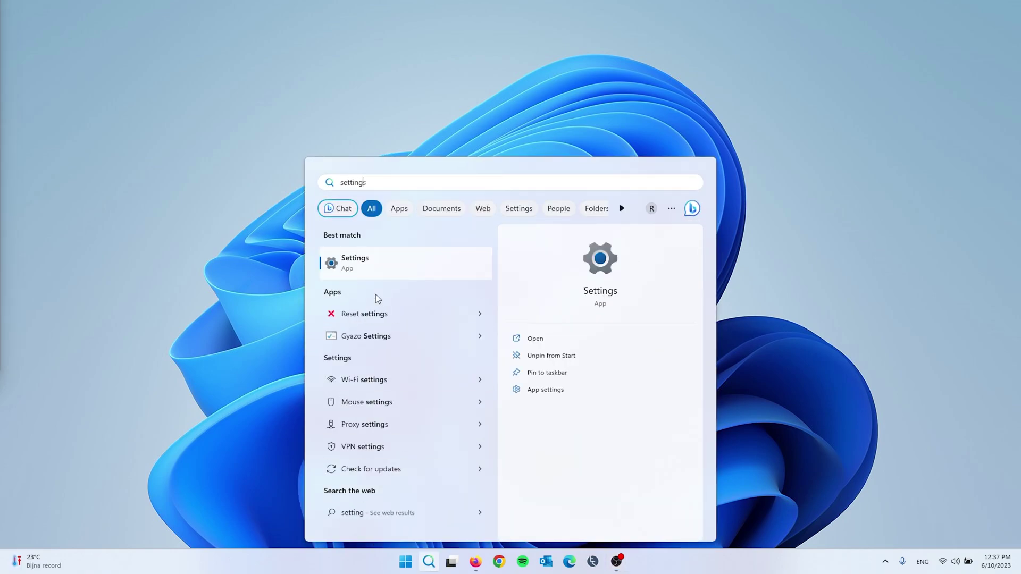
{"action": "left_click", "coordinate": [373, 273]}
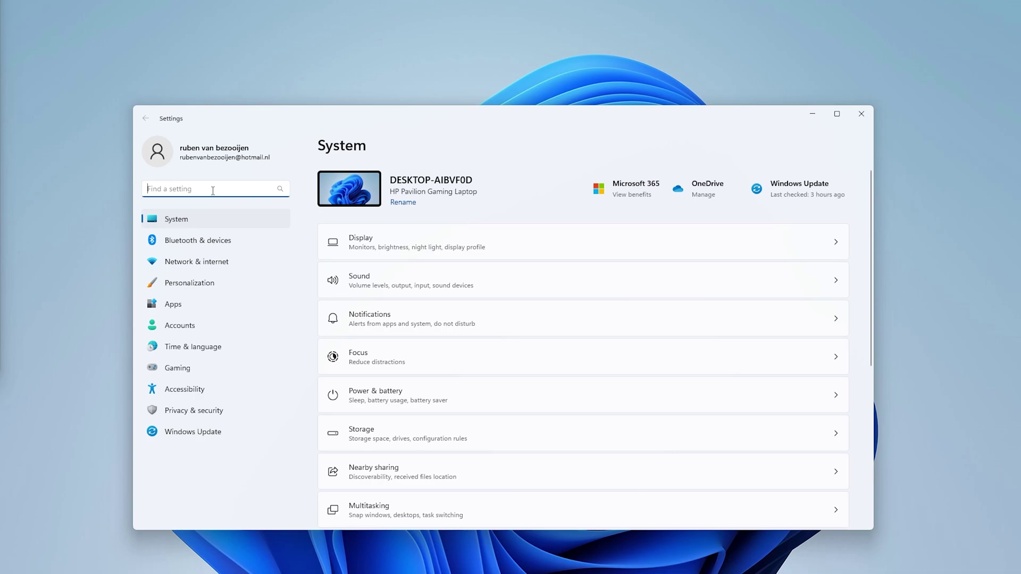
Step: Find the Troubleshoot settings page and open its list of other troubleshooters
{"action": "type", "text": "troubl"}
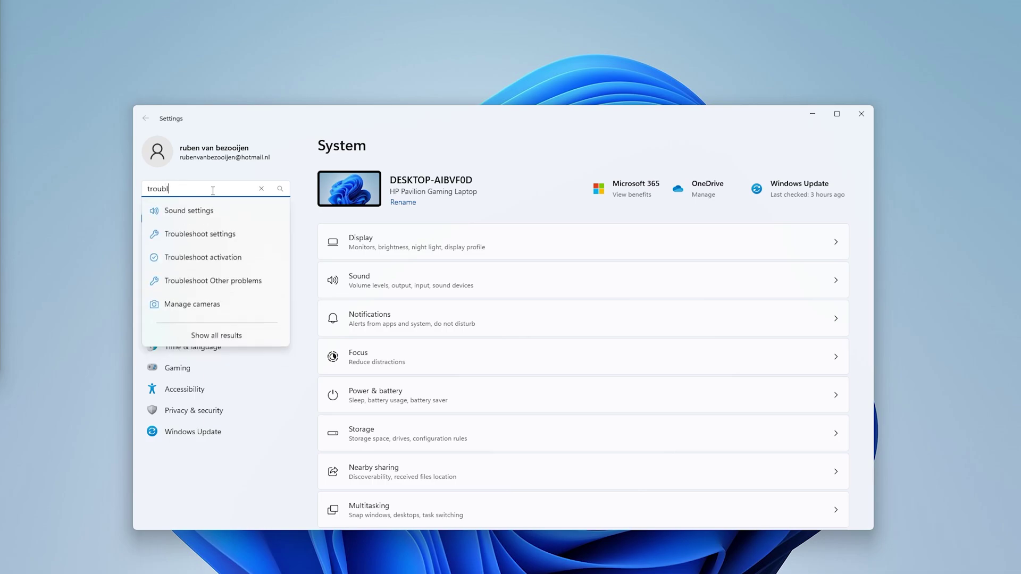
{"action": "left_click", "coordinate": [200, 237]}
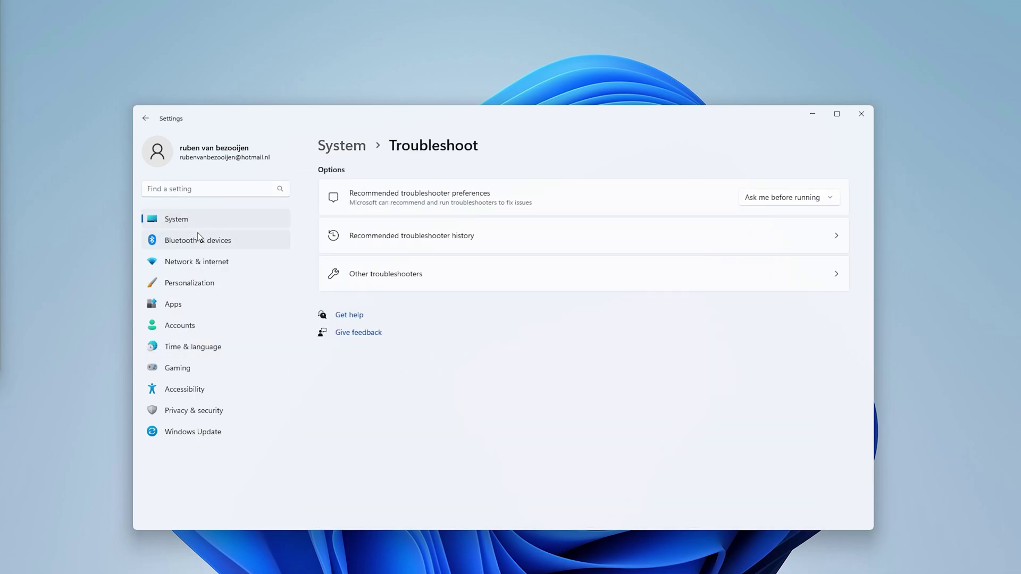
{"action": "left_click", "coordinate": [408, 276]}
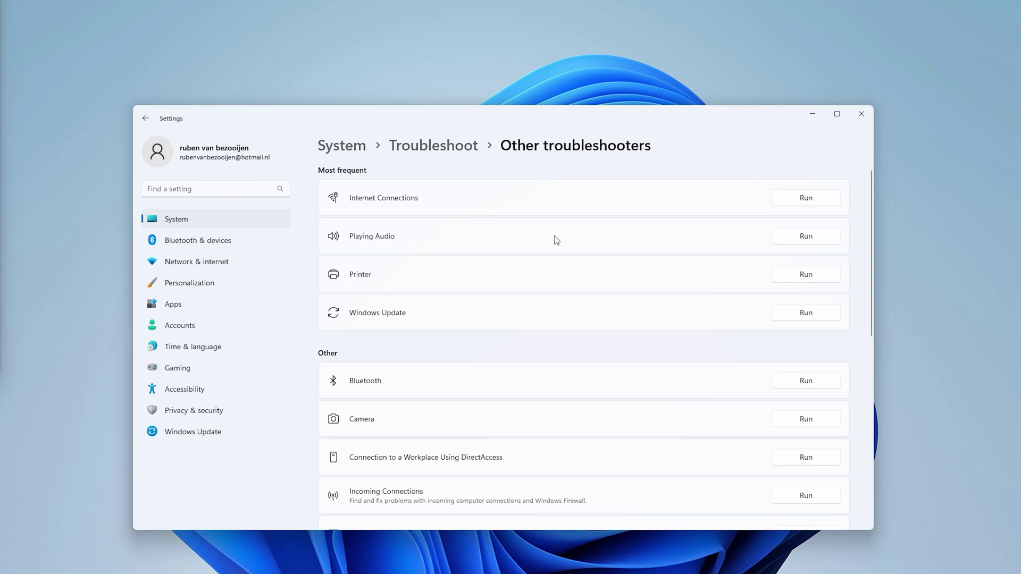
Step: Run the Bluetooth troubleshooter and close it when it has completed
{"action": "scroll", "coordinate": [561, 240], "scroll_direction": "down", "scroll_amount": 2}
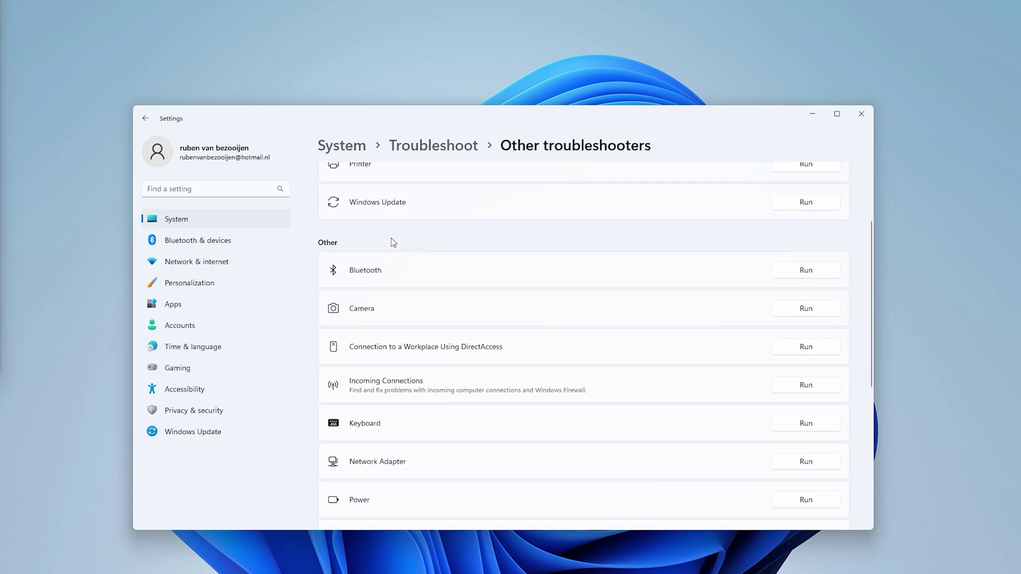
{"action": "left_click", "coordinate": [822, 276]}
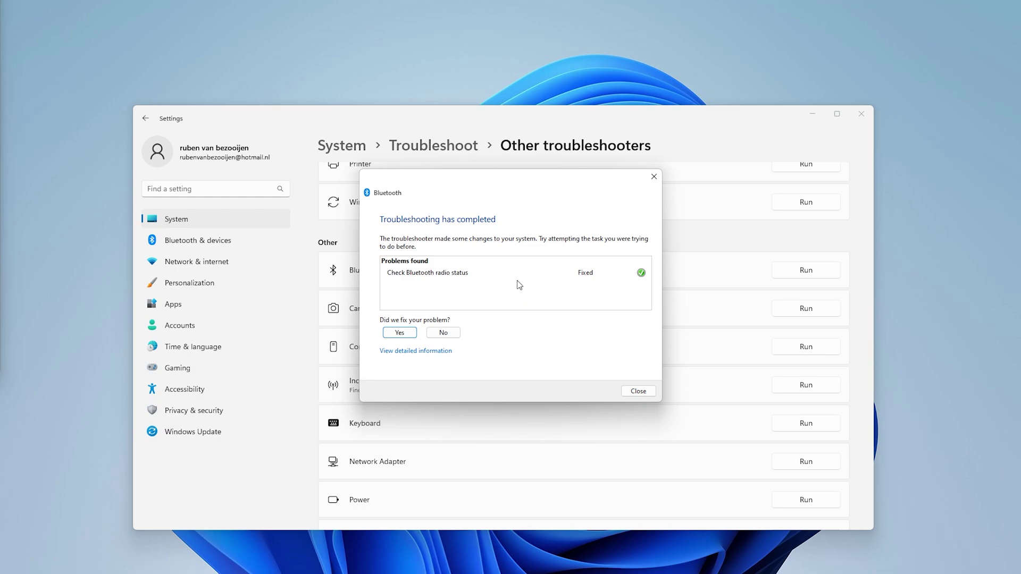
{"action": "left_click", "coordinate": [638, 391]}
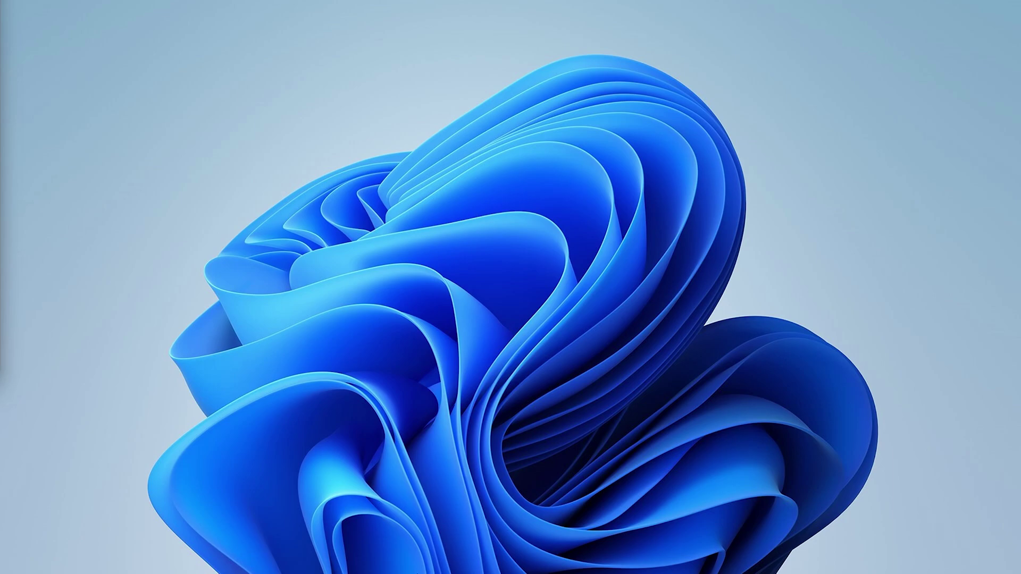
Step: Search Windows for "dev" and open Device Manager from the results
{"action": "left_click", "coordinate": [406, 562]}
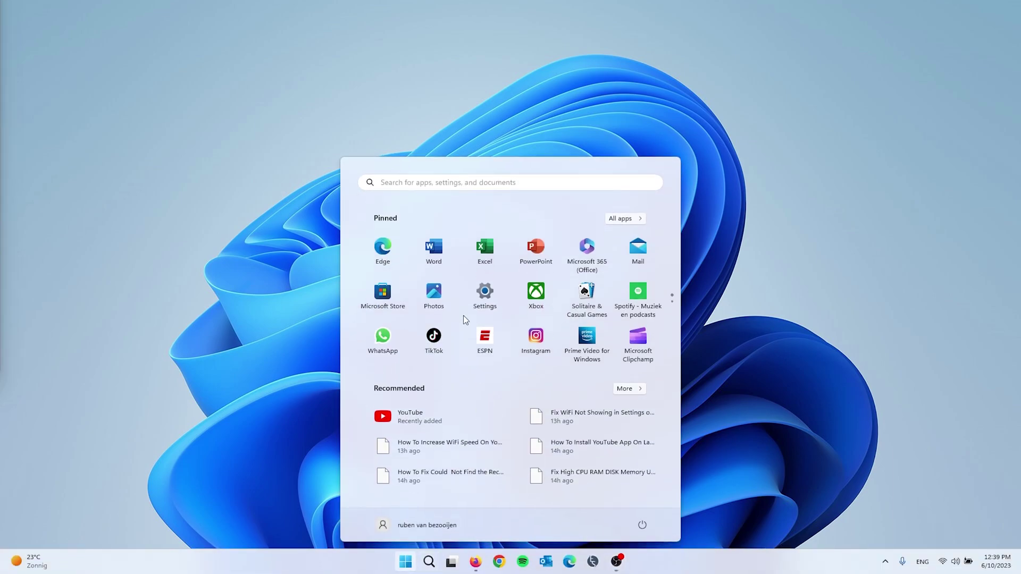
{"action": "left_click", "coordinate": [441, 182]}
{"action": "type", "text": "sea"}
{"action": "key", "text": "BackSpace"}
{"action": "key", "text": "BackSpace"}
{"action": "key", "text": "BackSpace"}
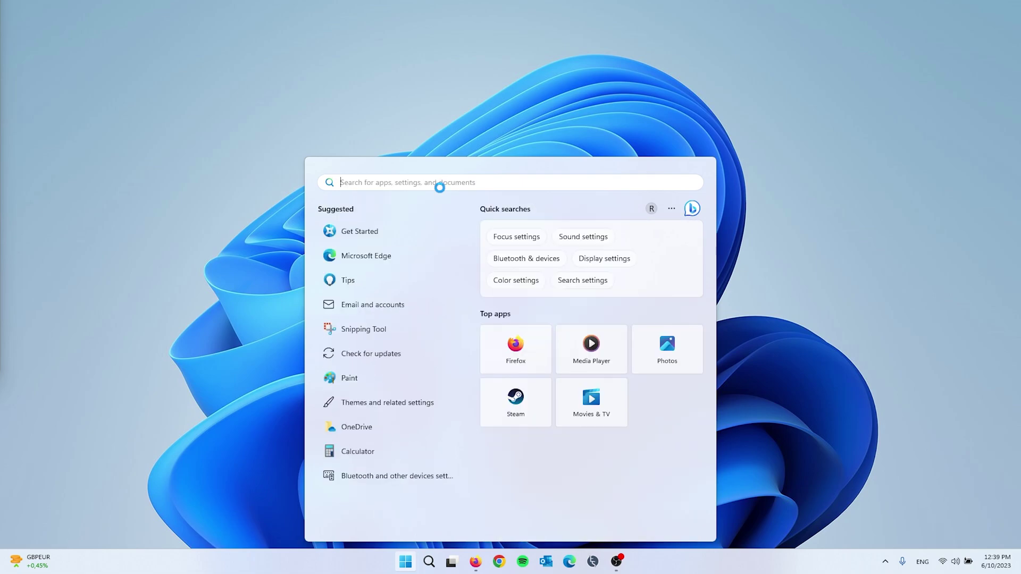
{"action": "type", "text": "dev"}
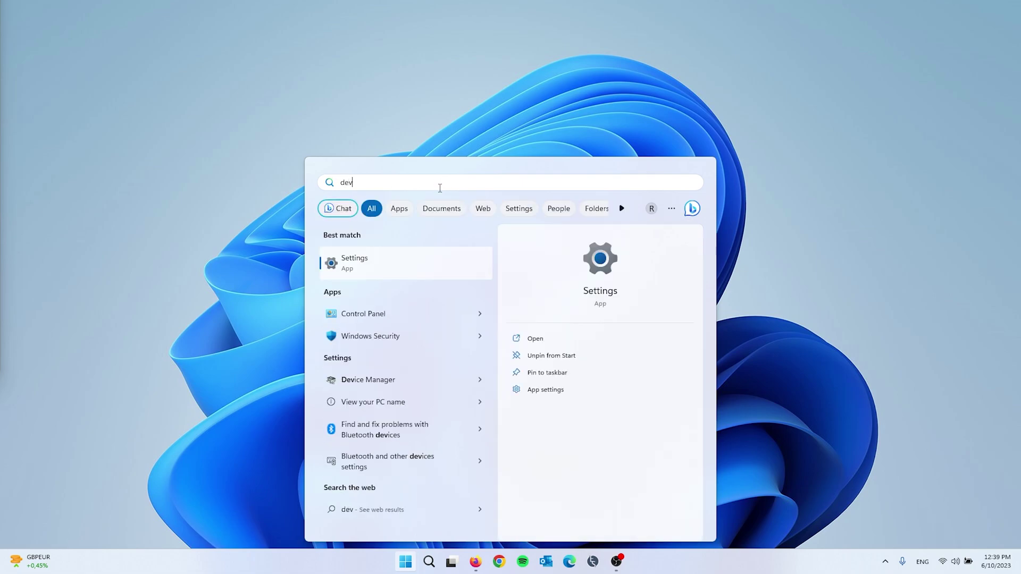
{"action": "left_click", "coordinate": [359, 388]}
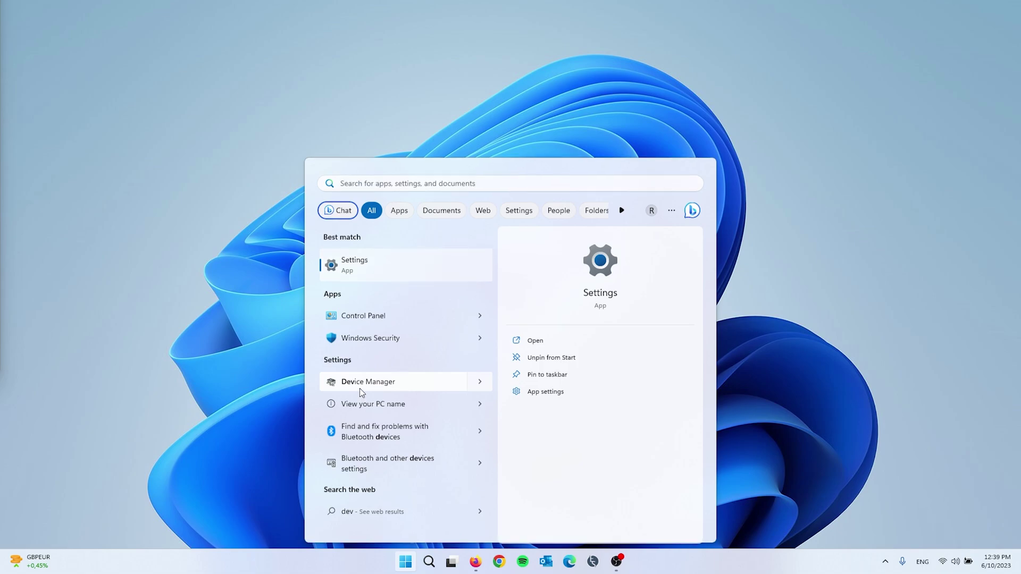
Step: Search automatically for an updated driver for the Bluetooth Device (RFCOMM Protocol TDI) and close the update wizard
{"action": "left_click_drag", "start_coordinate": [271, 34], "coordinate": [520, 153]}
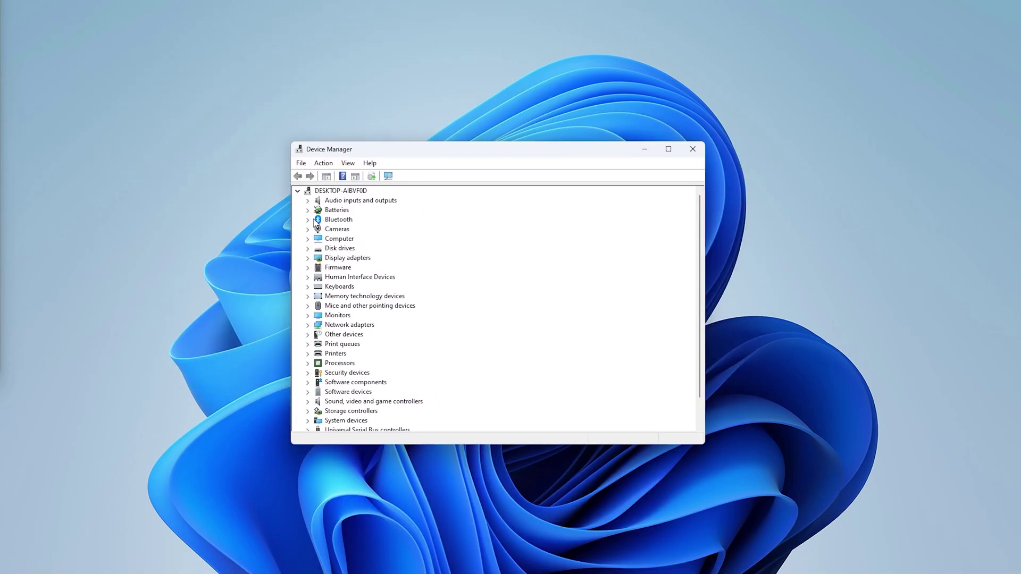
{"action": "left_click", "coordinate": [307, 220]}
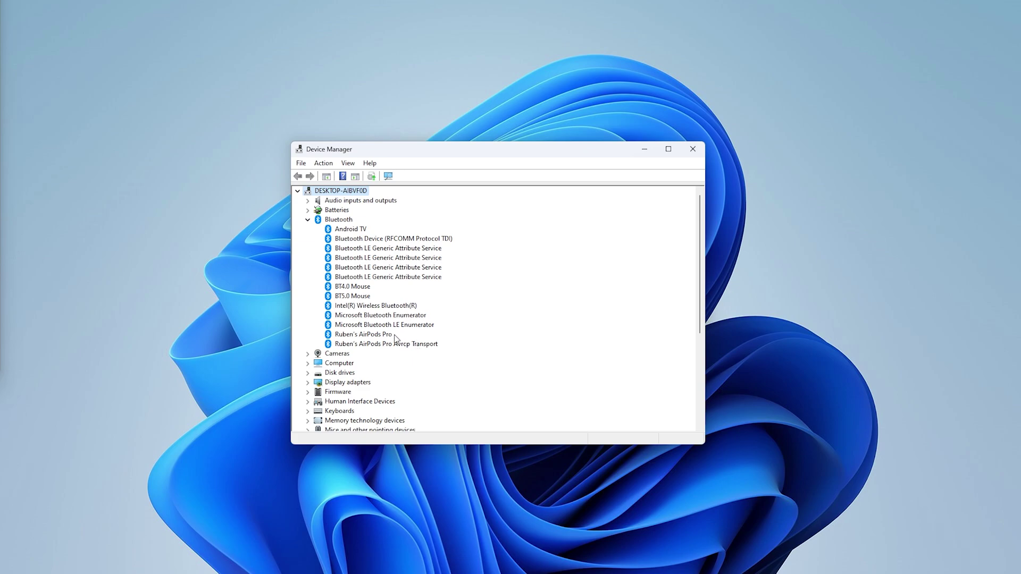
{"action": "left_click", "coordinate": [372, 240]}
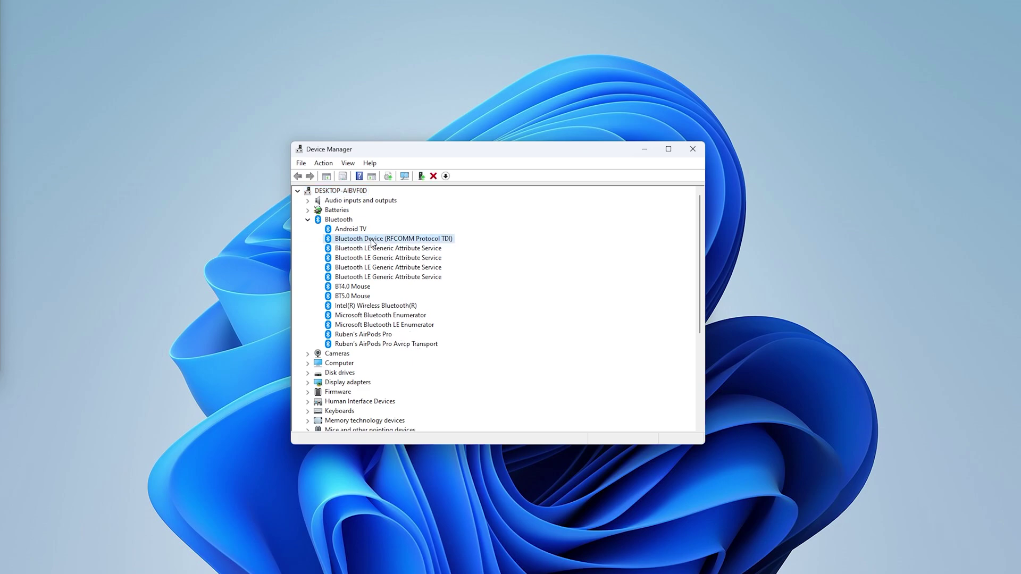
{"action": "right_click", "coordinate": [372, 242]}
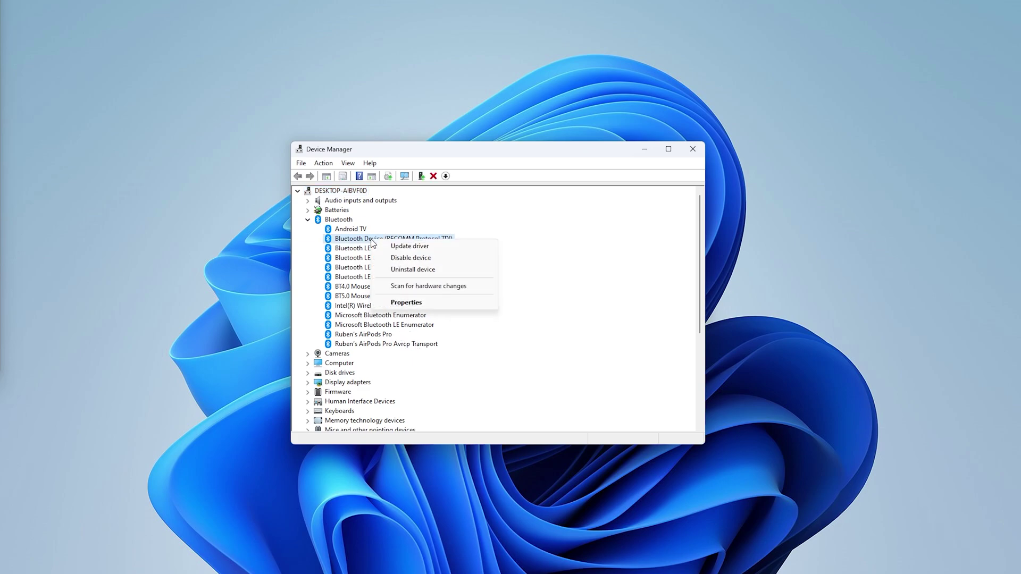
{"action": "left_click", "coordinate": [407, 247]}
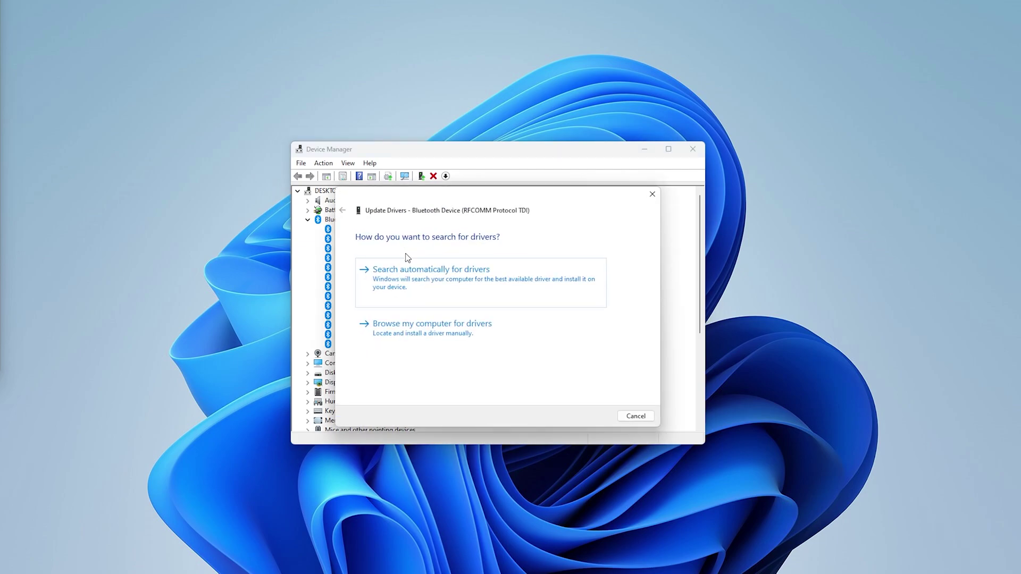
{"action": "left_click", "coordinate": [436, 282]}
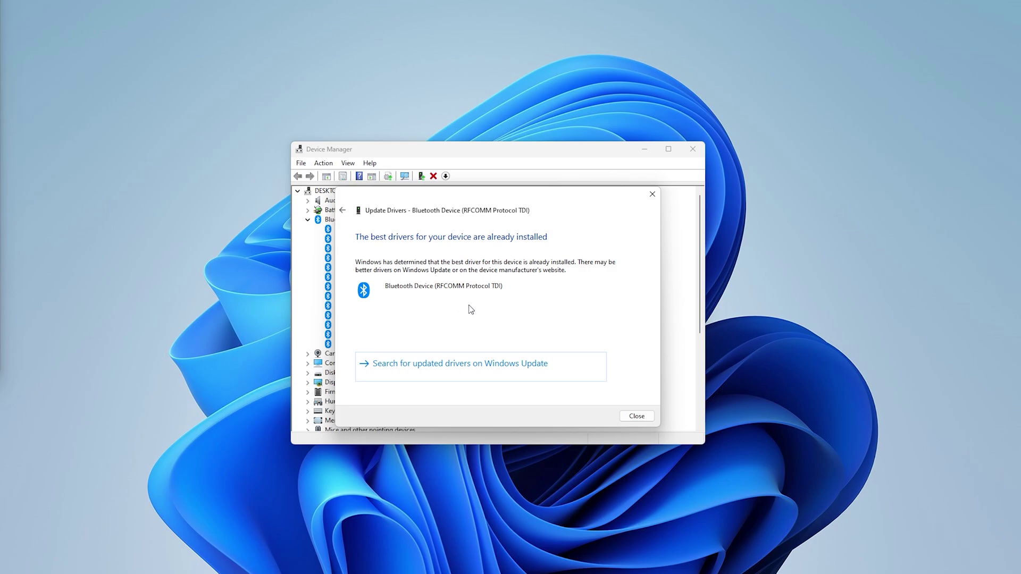
{"action": "left_click", "coordinate": [641, 416]}
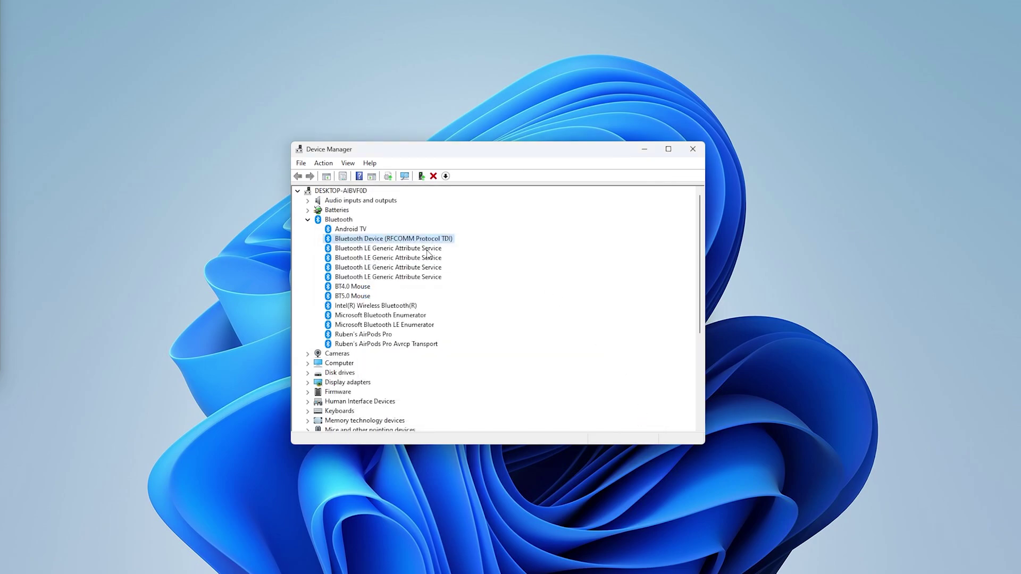
Step: Manually install the Bluetooth Device (RFCOMM Protocol TDI) driver from the list of available drivers on the computer
{"action": "right_click", "coordinate": [376, 244]}
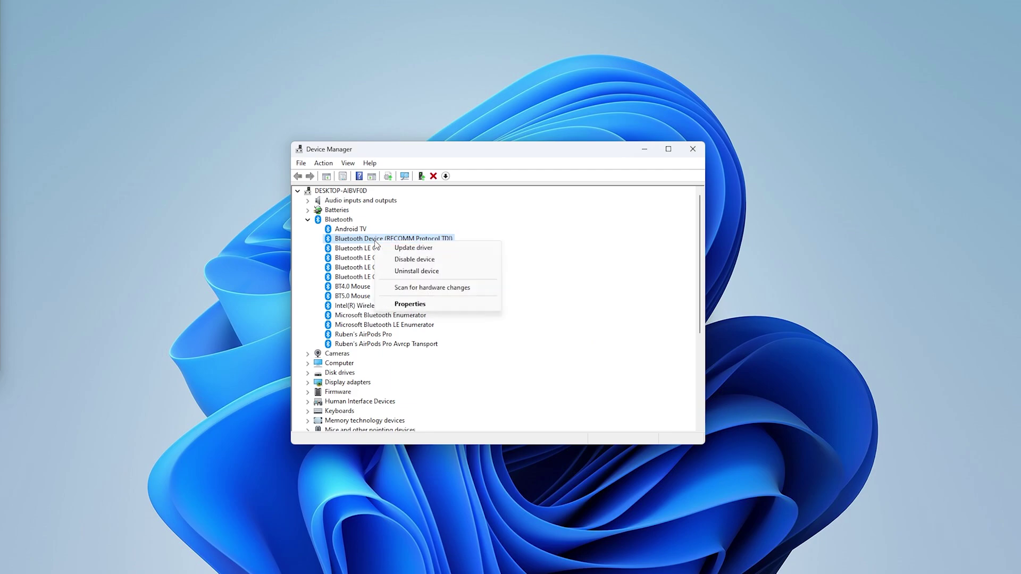
{"action": "left_click", "coordinate": [426, 248]}
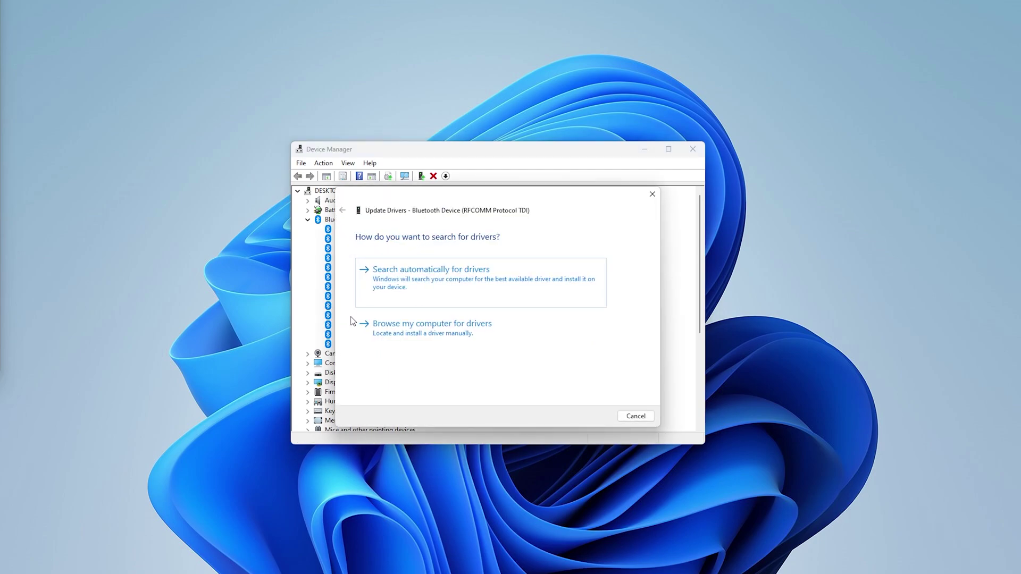
{"action": "left_click", "coordinate": [417, 334]}
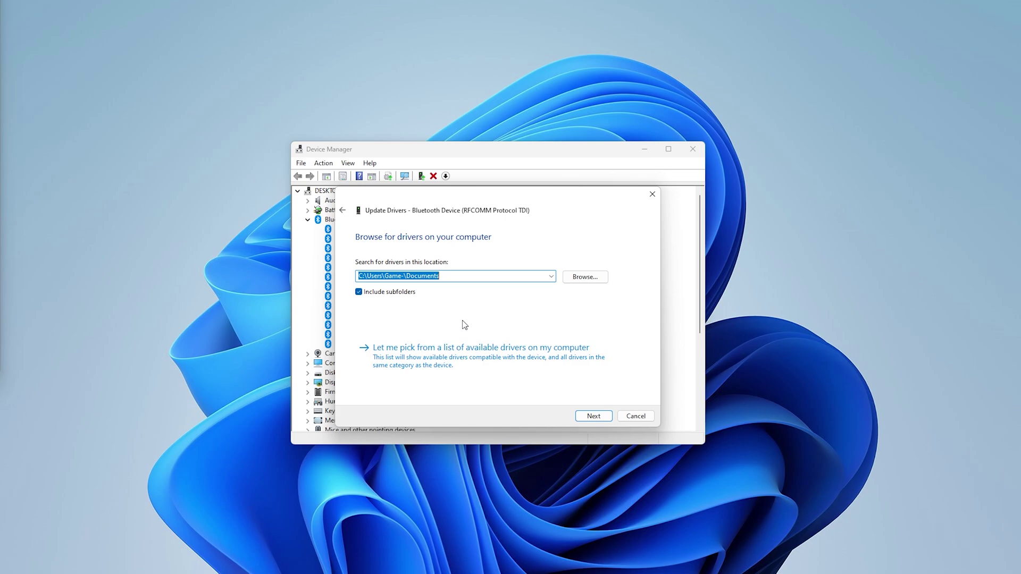
{"action": "left_click", "coordinate": [440, 358]}
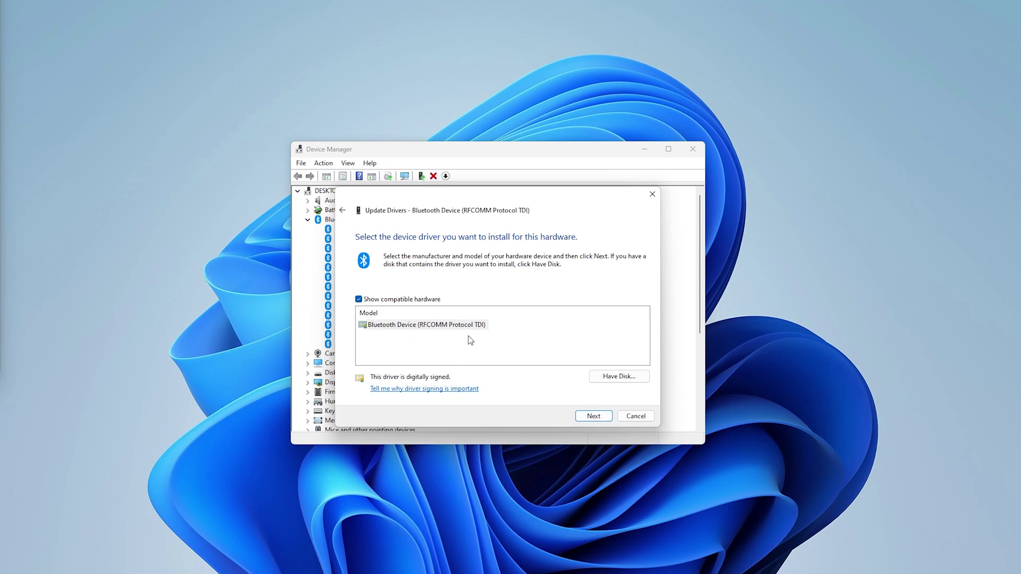
{"action": "left_click", "coordinate": [423, 329]}
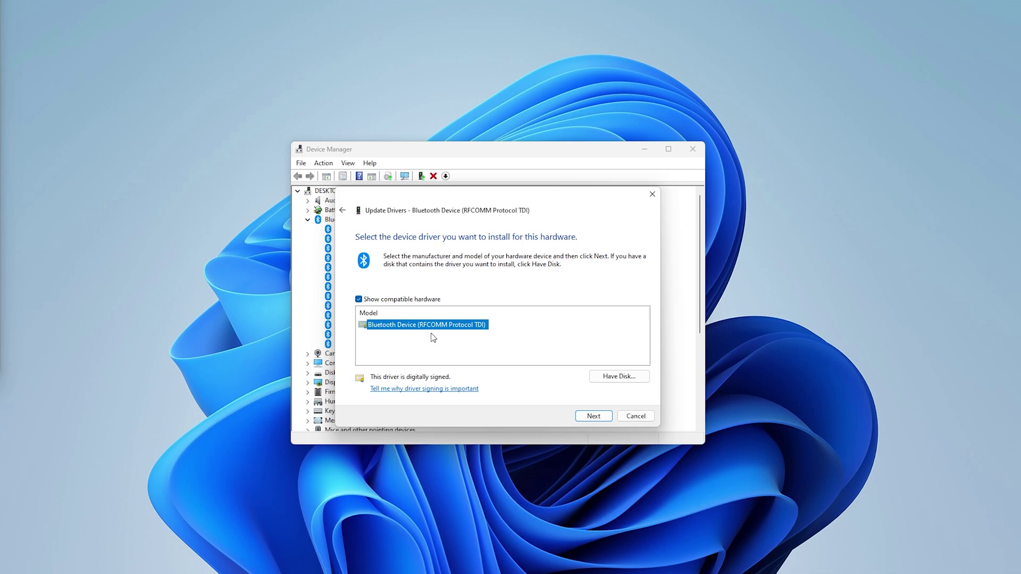
{"action": "left_click", "coordinate": [598, 416]}
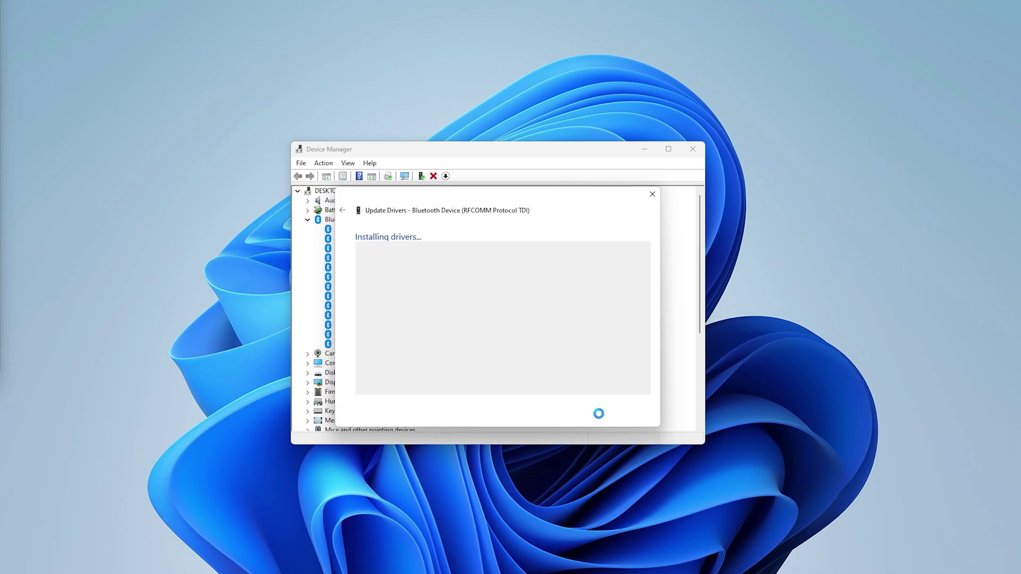
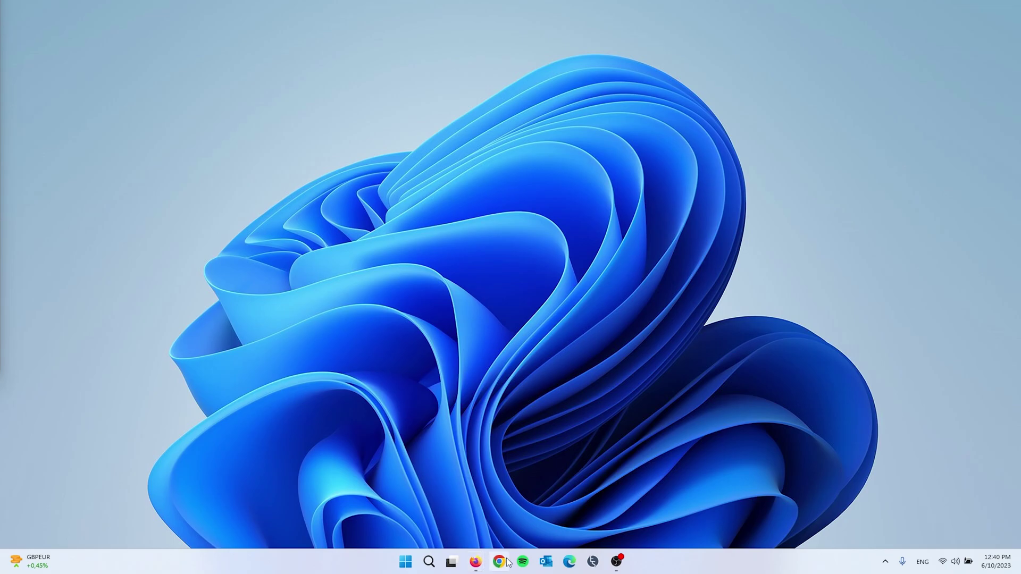
Step: Search Google in Chrome for "intel bluetooth driver" and open Intel's Wireless Bluetooth software and drivers page with cookies deactivated
{"action": "left_click", "coordinate": [499, 562]}
{"action": "left_click_drag", "start_coordinate": [421, 13], "coordinate": [536, 62]}
{"action": "left_click", "coordinate": [479, 74]}
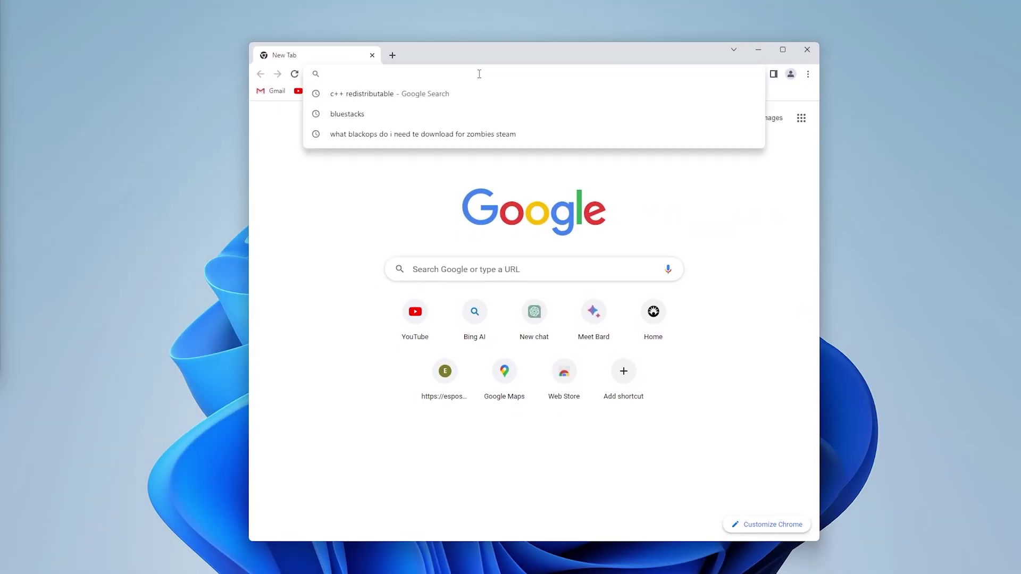
{"action": "type", "text": "intel blu"}
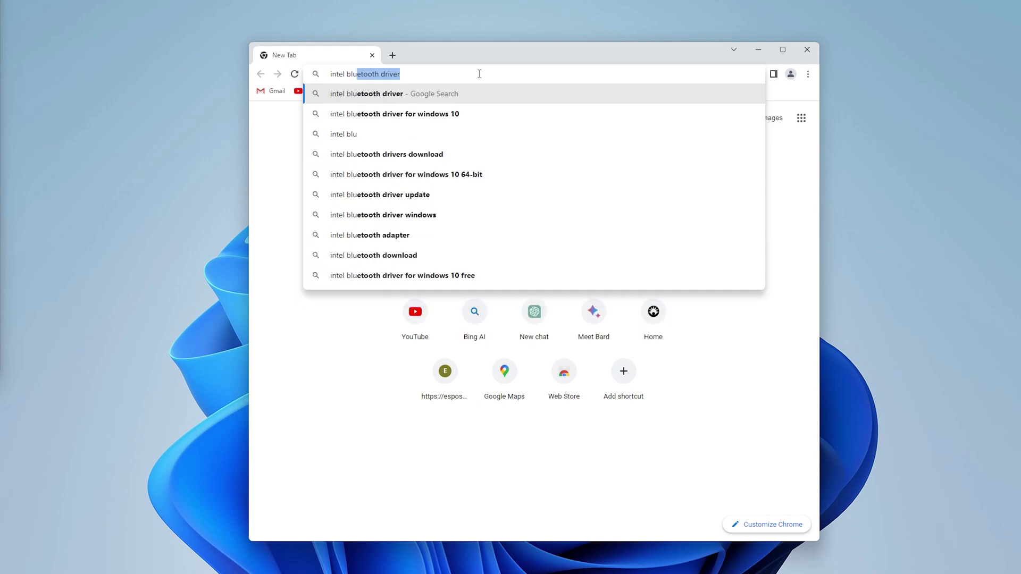
{"action": "key", "text": "Return"}
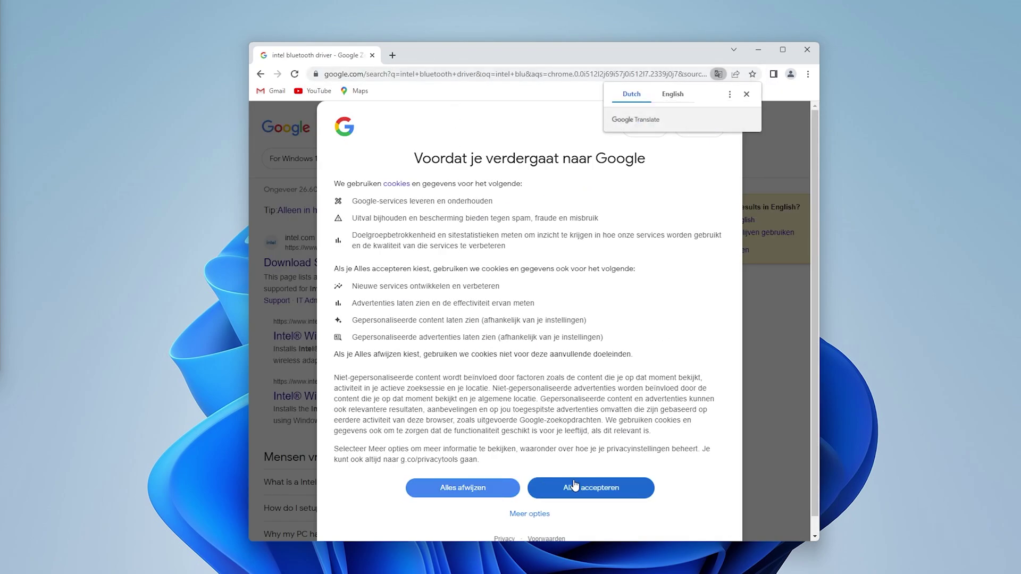
{"action": "left_click", "coordinate": [575, 485]}
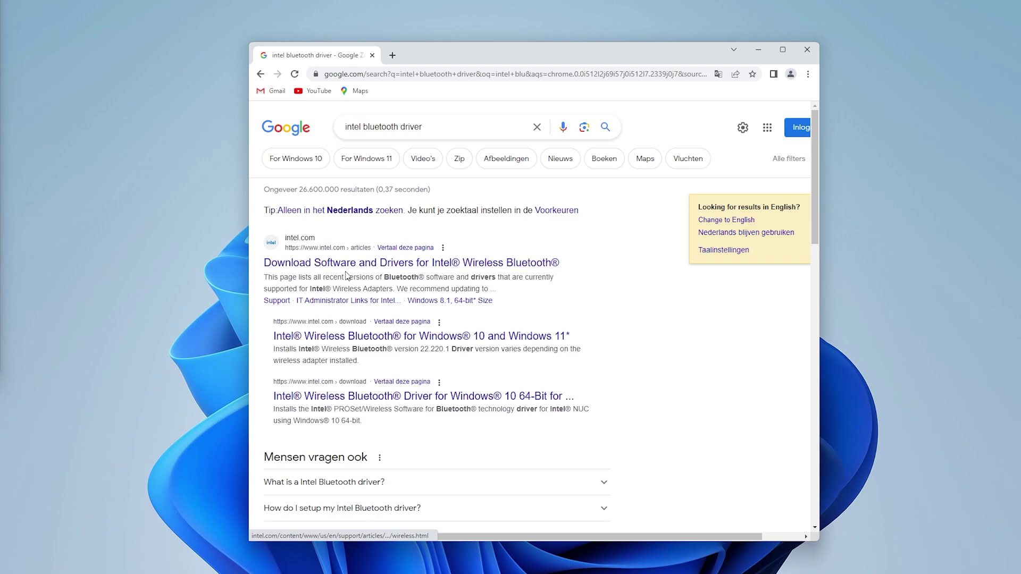
{"action": "left_click", "coordinate": [298, 264]}
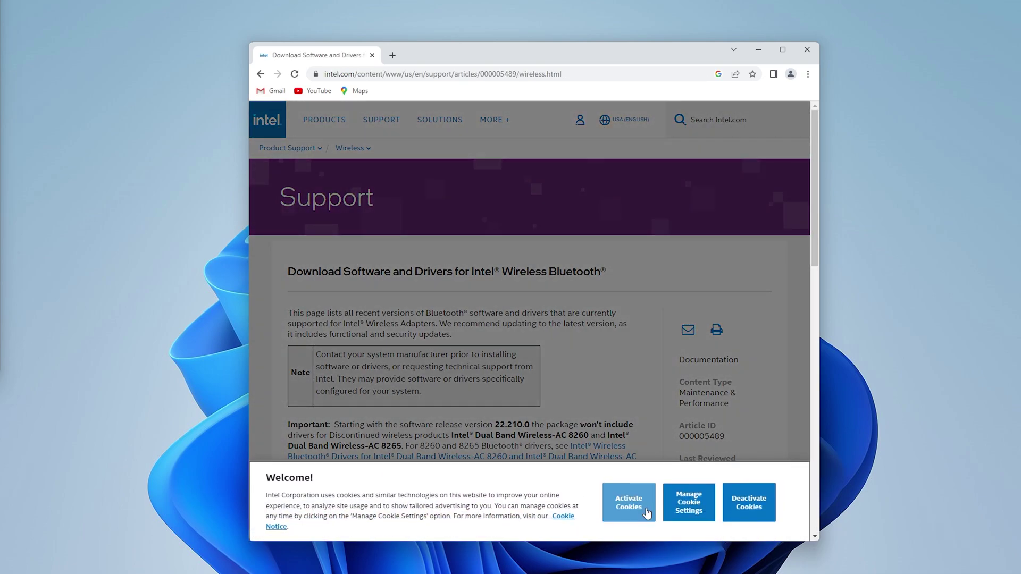
{"action": "left_click", "coordinate": [739, 499]}
Step: Choose Windows 10 and Windows 11 as the operating system and open the latest package version, 22.220.1
{"action": "scroll", "coordinate": [458, 233], "scroll_direction": "down", "scroll_amount": 4}
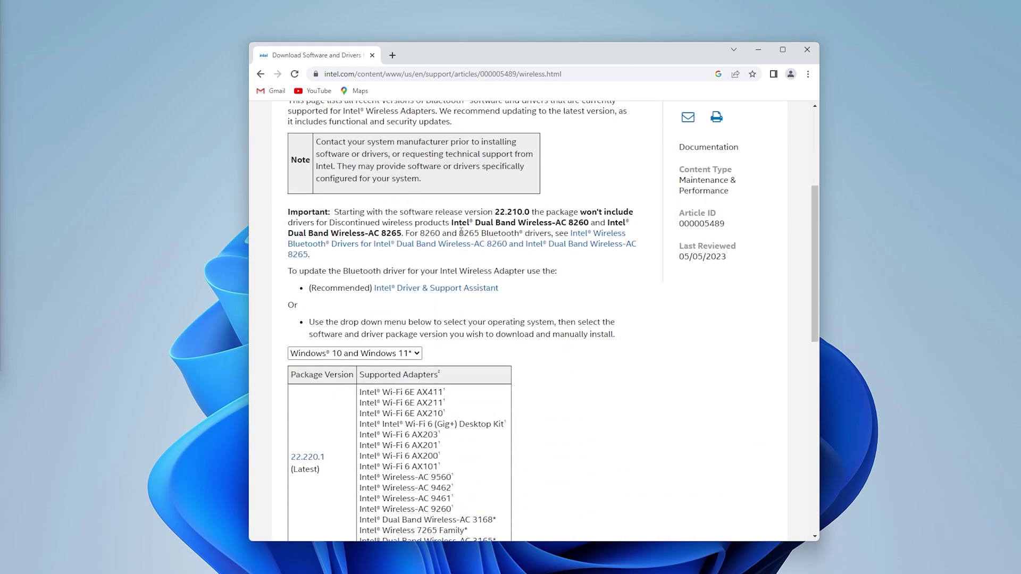
{"action": "scroll", "coordinate": [461, 232], "scroll_direction": "down", "scroll_amount": 2}
{"action": "left_click", "coordinate": [379, 248]}
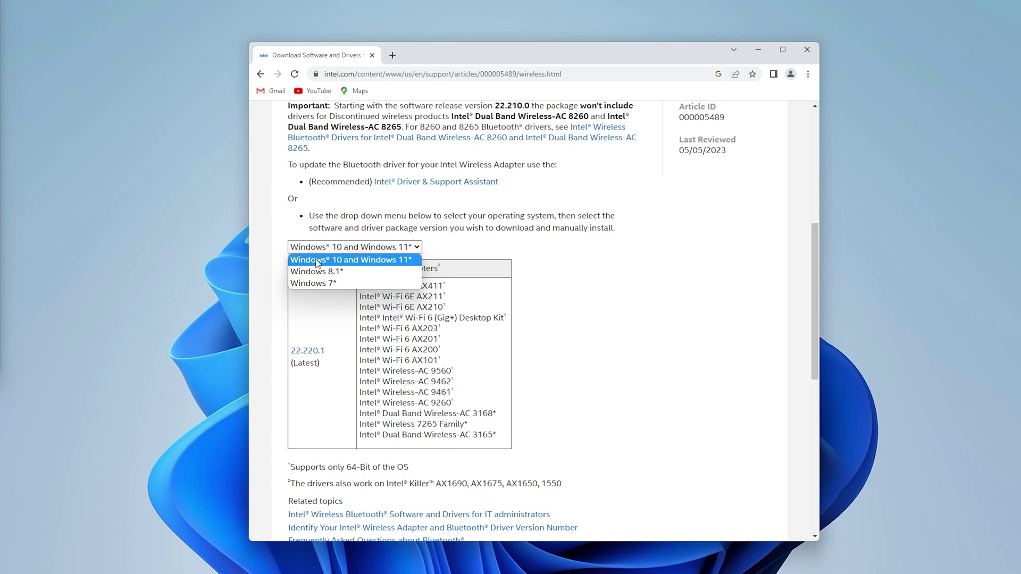
{"action": "left_click", "coordinate": [389, 261]}
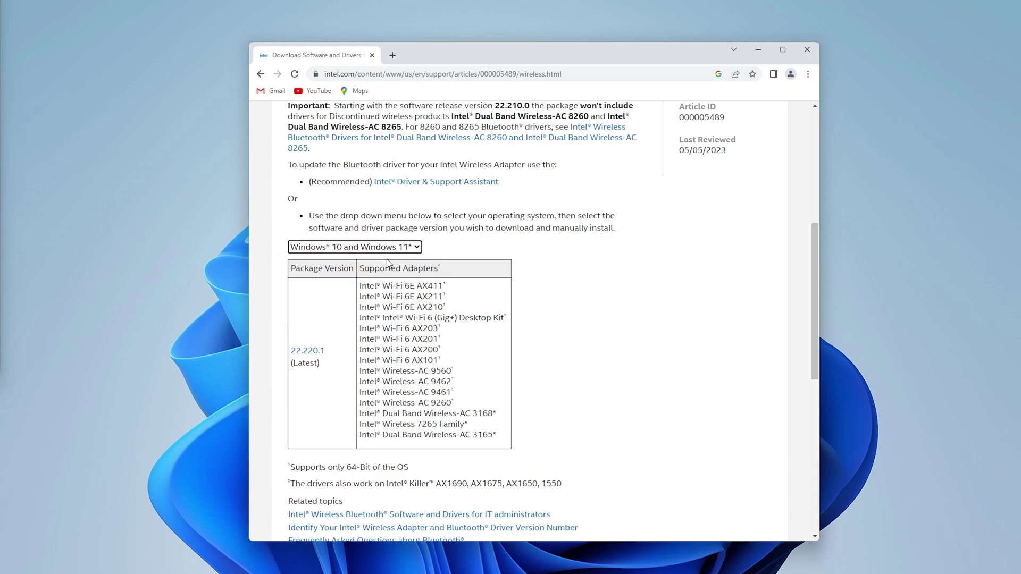
{"action": "scroll", "coordinate": [388, 262], "scroll_direction": "down", "scroll_amount": 1}
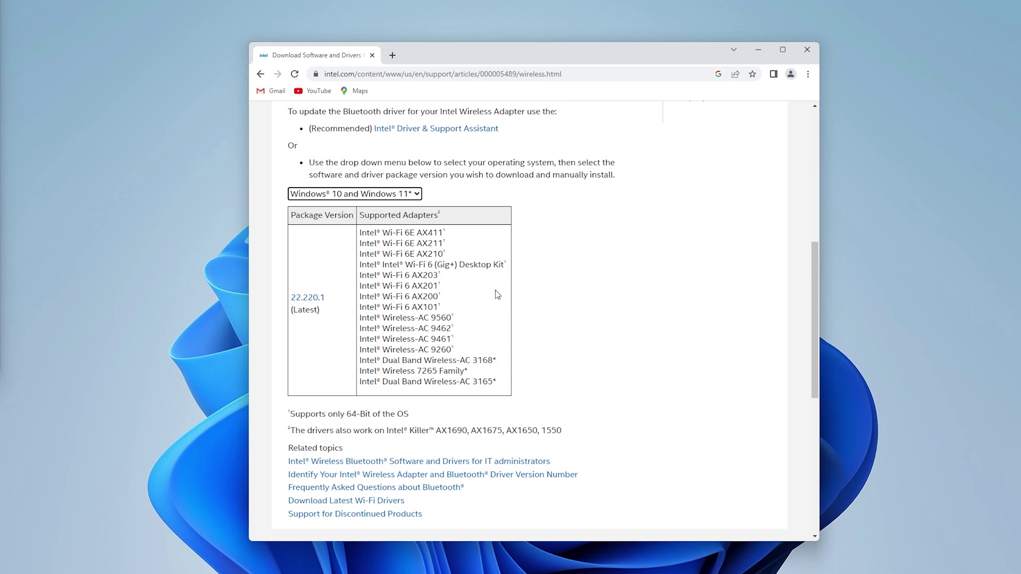
{"action": "left_click", "coordinate": [307, 298]}
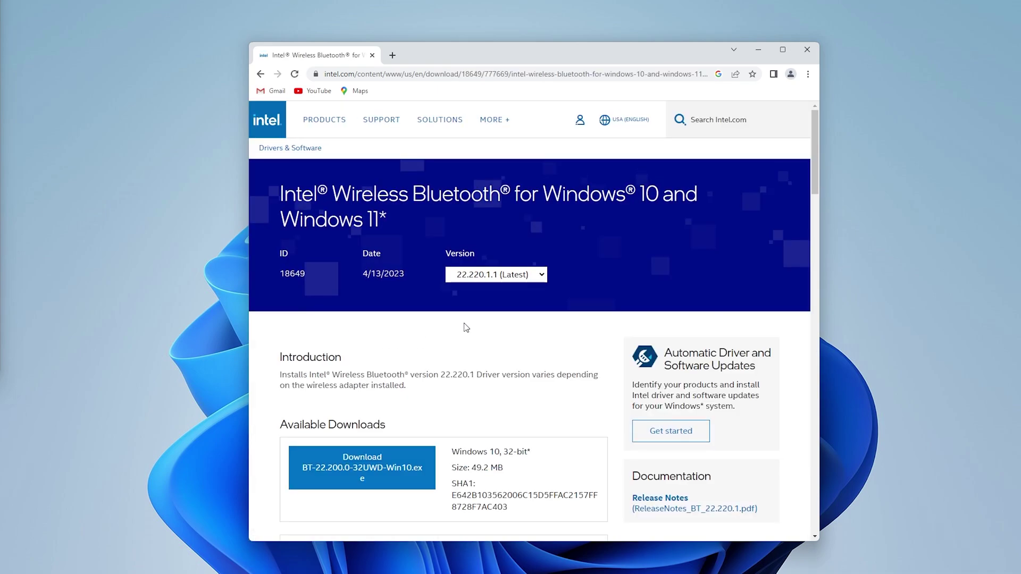
Step: Download the 64-bit package BT-22.220.1-64UWD-Win10-Win11.exe for Windows 11 and accept the Intel license agreement
{"action": "scroll", "coordinate": [468, 325], "scroll_direction": "down", "scroll_amount": 4}
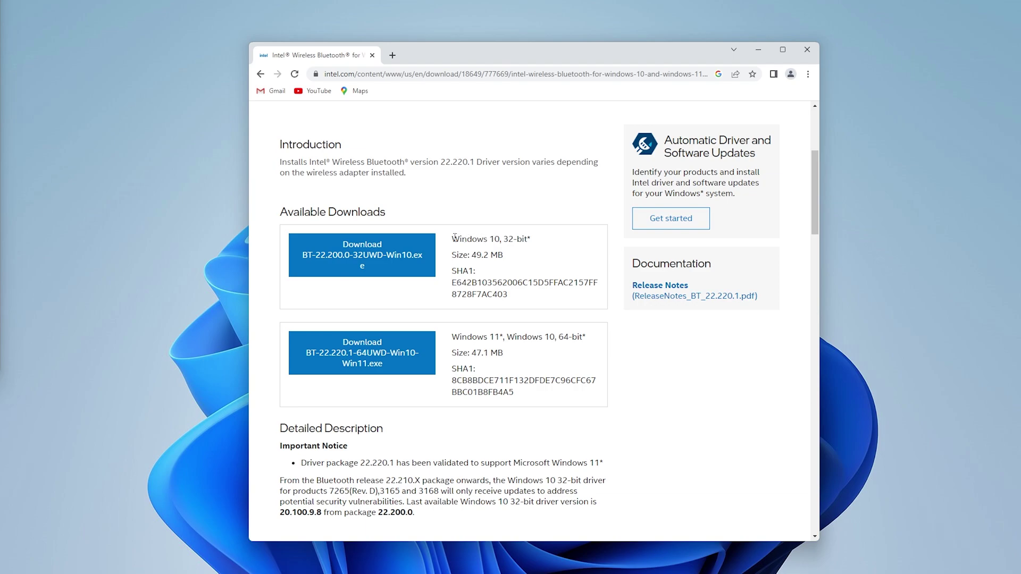
{"action": "left_click_drag", "start_coordinate": [455, 237], "coordinate": [520, 254]}
{"action": "left_click", "coordinate": [516, 283]}
{"action": "left_click_drag", "start_coordinate": [453, 332], "coordinate": [491, 337]}
{"action": "left_click", "coordinate": [491, 337]}
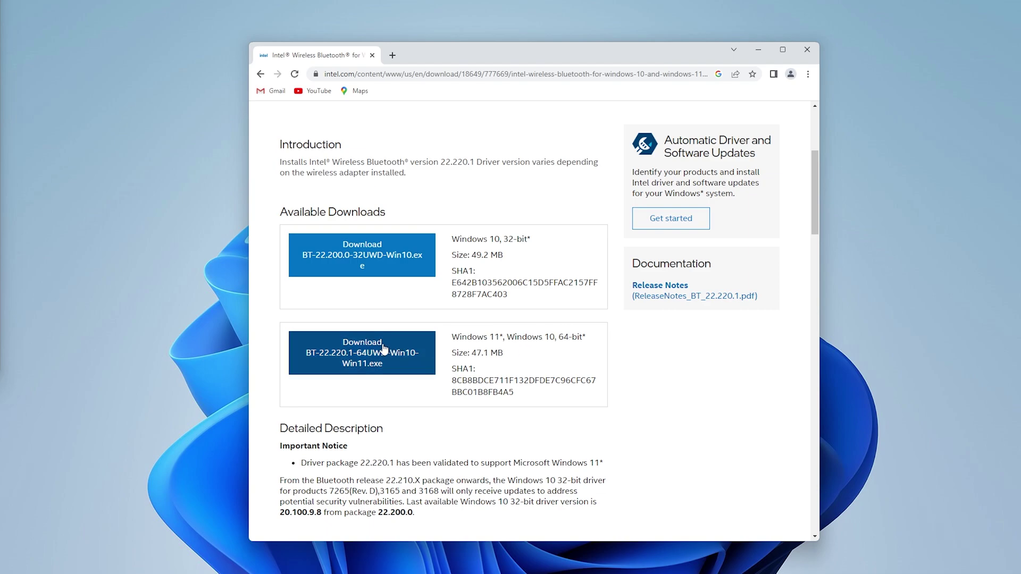
{"action": "left_click", "coordinate": [367, 351]}
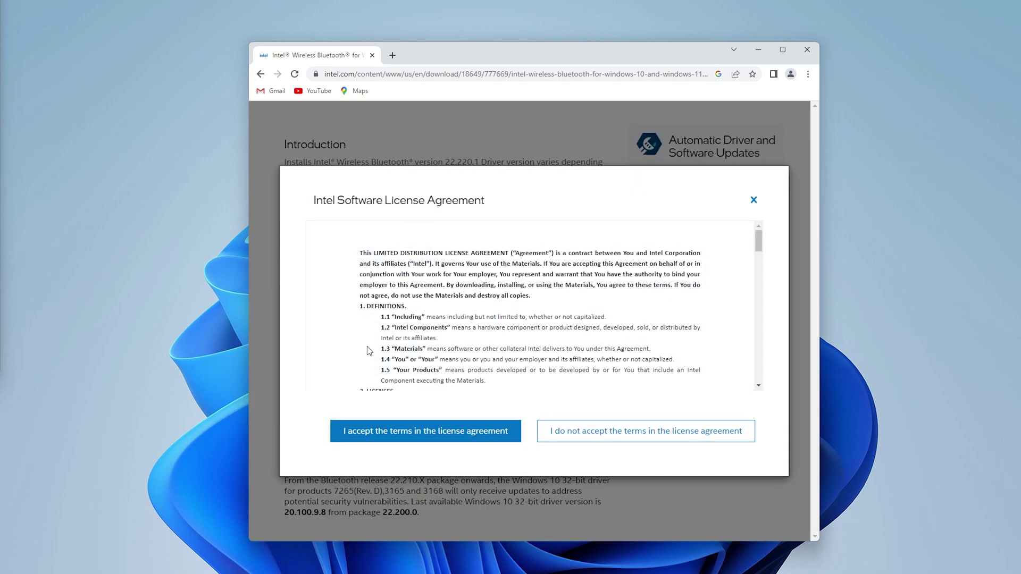
{"action": "left_click", "coordinate": [365, 432]}
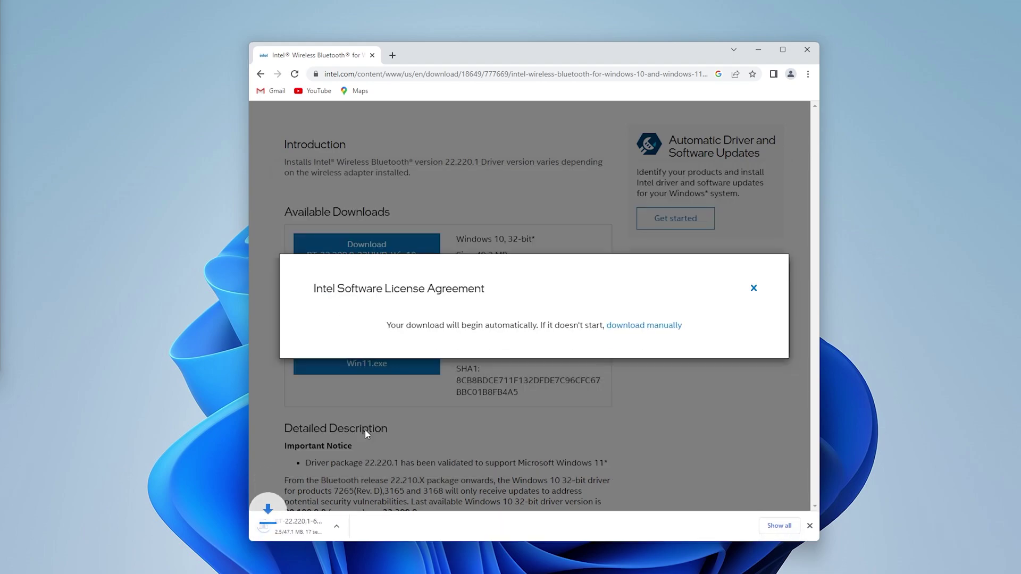
Step: Run the downloaded installer, agree to the upgrade to version 22.220.1.1, and complete a Typical installation of Intel Wireless Bluetooth
{"action": "left_click", "coordinate": [318, 526]}
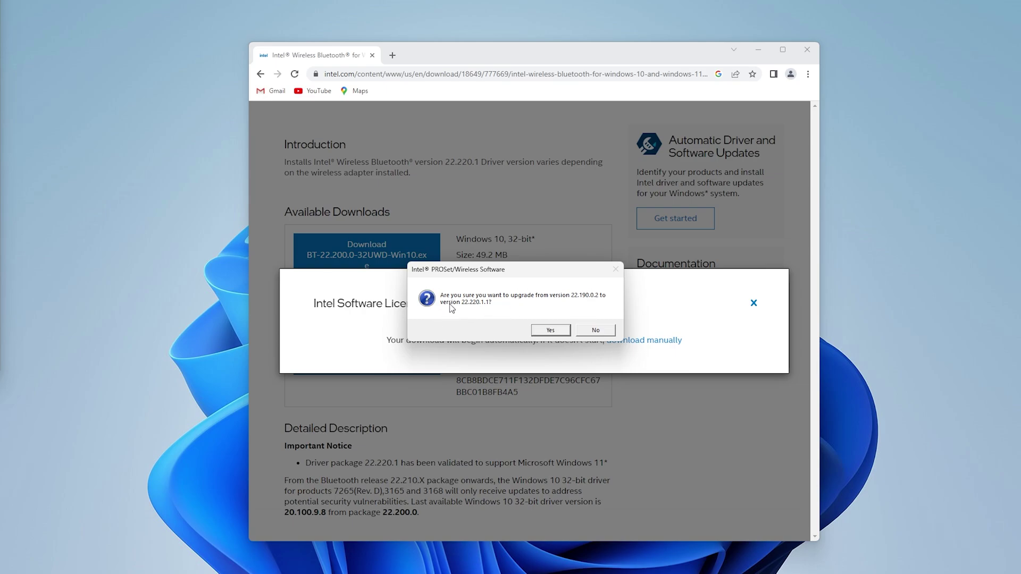
{"action": "left_click", "coordinate": [550, 330]}
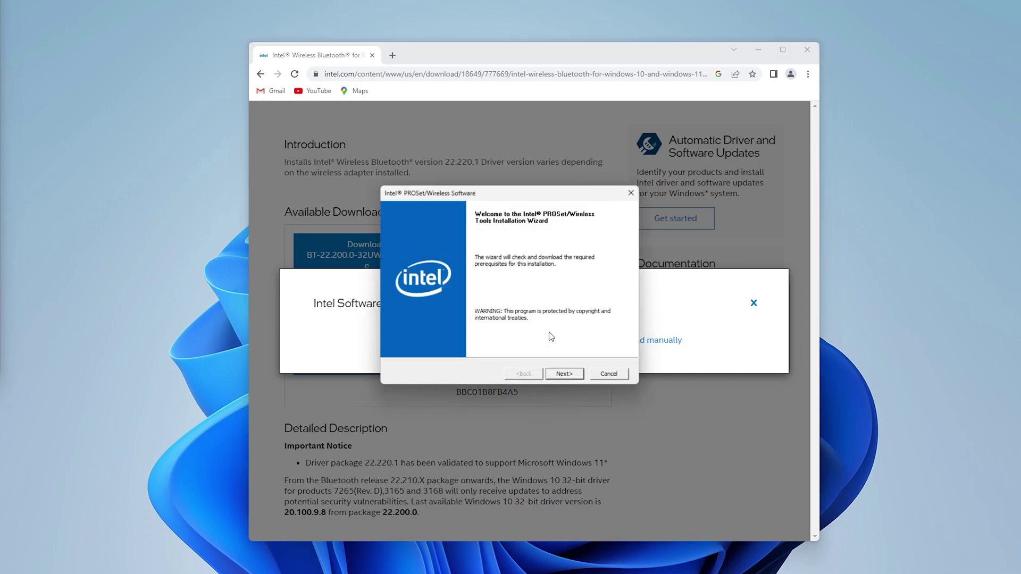
{"action": "left_click", "coordinate": [553, 378]}
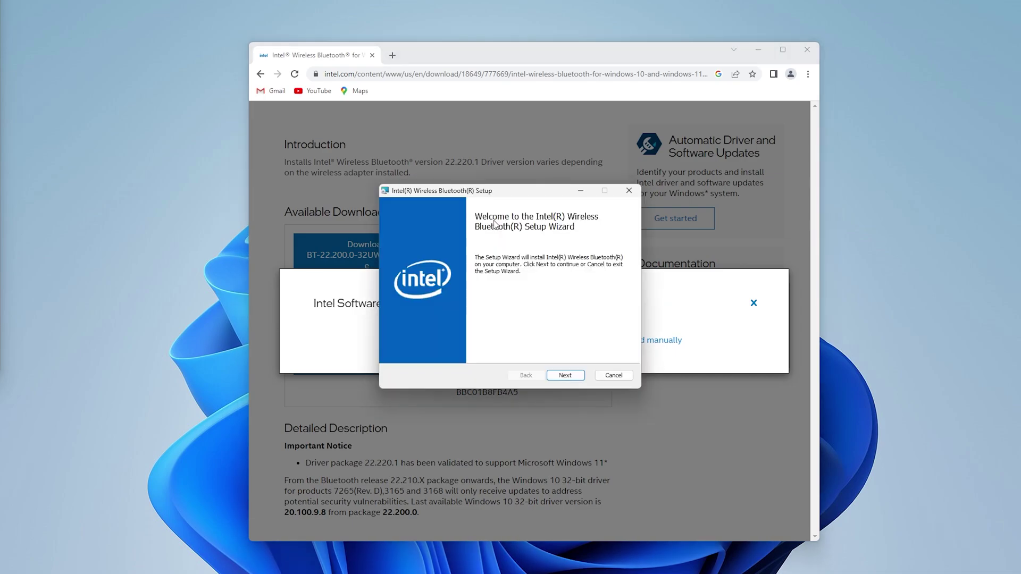
{"action": "left_click", "coordinate": [561, 379]}
{"action": "key", "text": "alt+a"}
{"action": "left_click", "coordinate": [562, 376]}
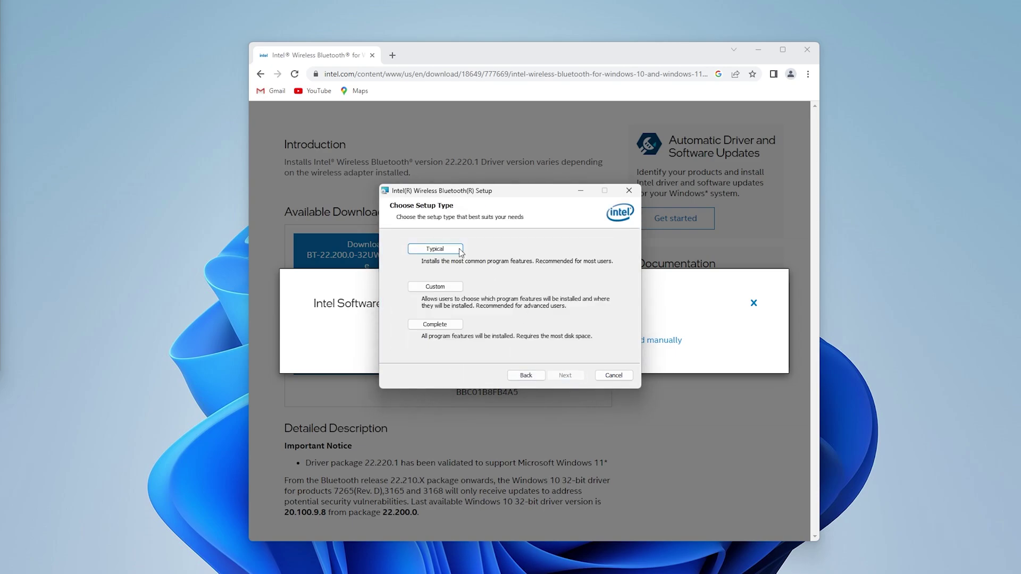
{"action": "left_click", "coordinate": [461, 252]}
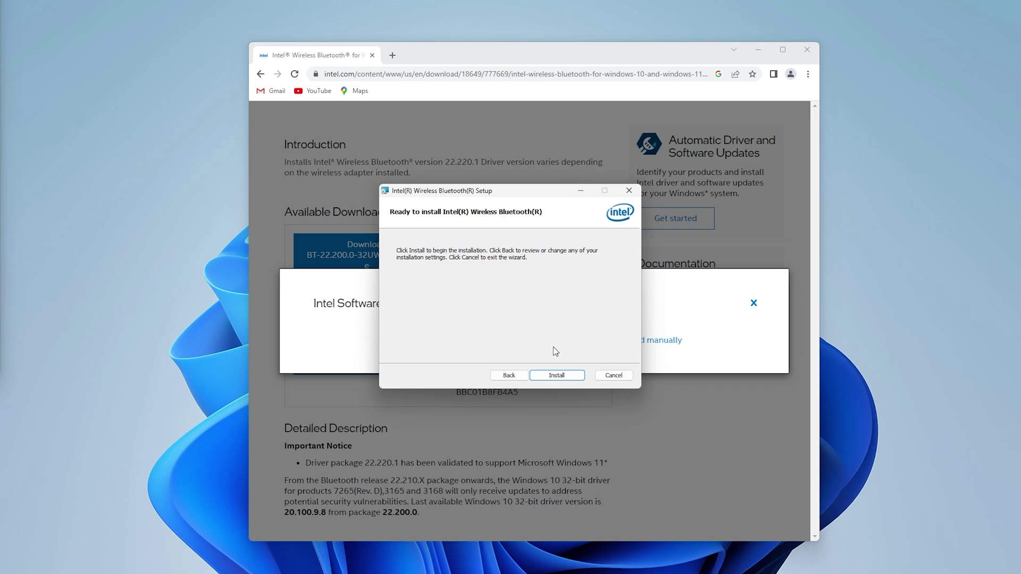
{"action": "left_click", "coordinate": [567, 378]}
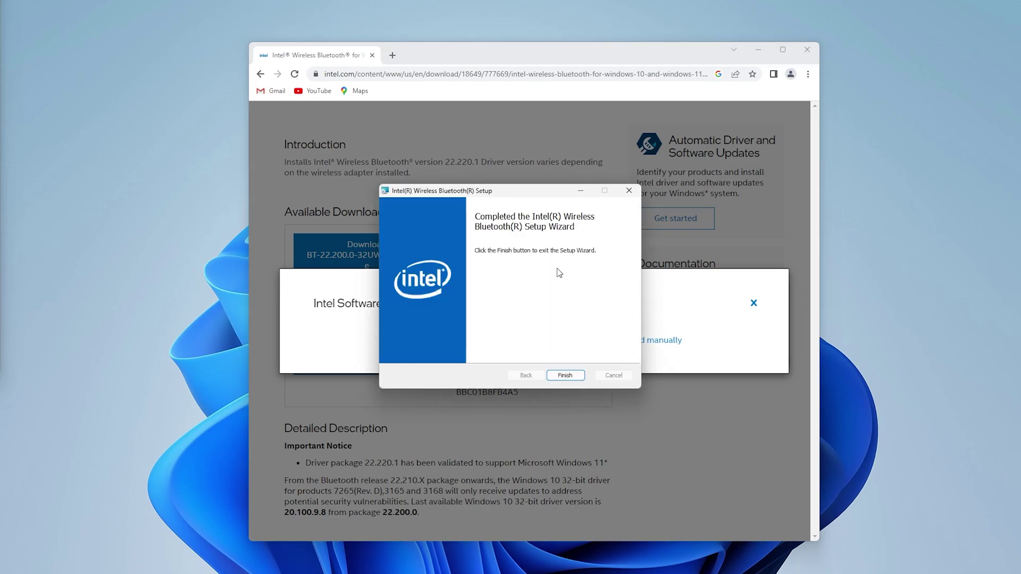
{"action": "left_click", "coordinate": [566, 375]}
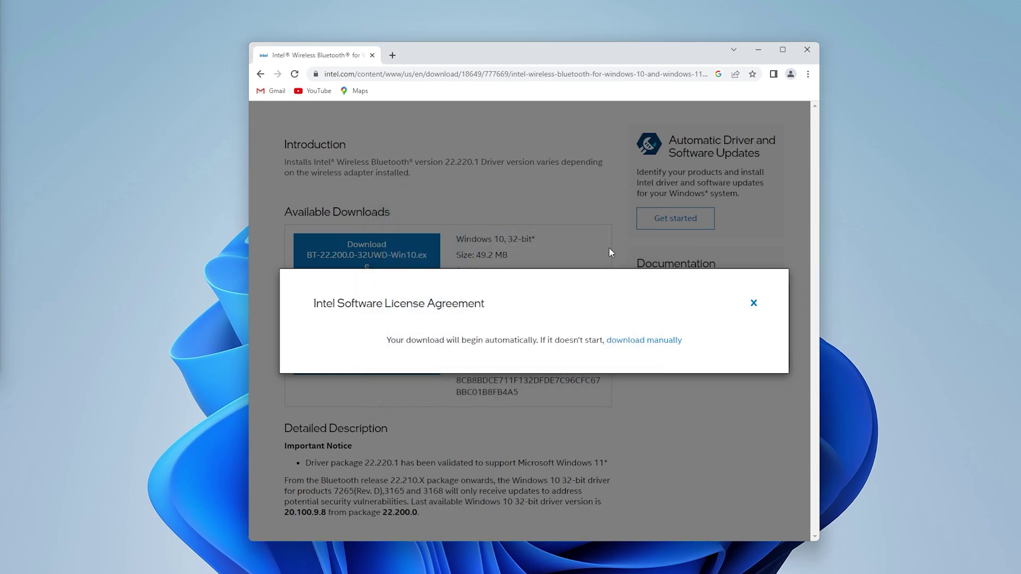